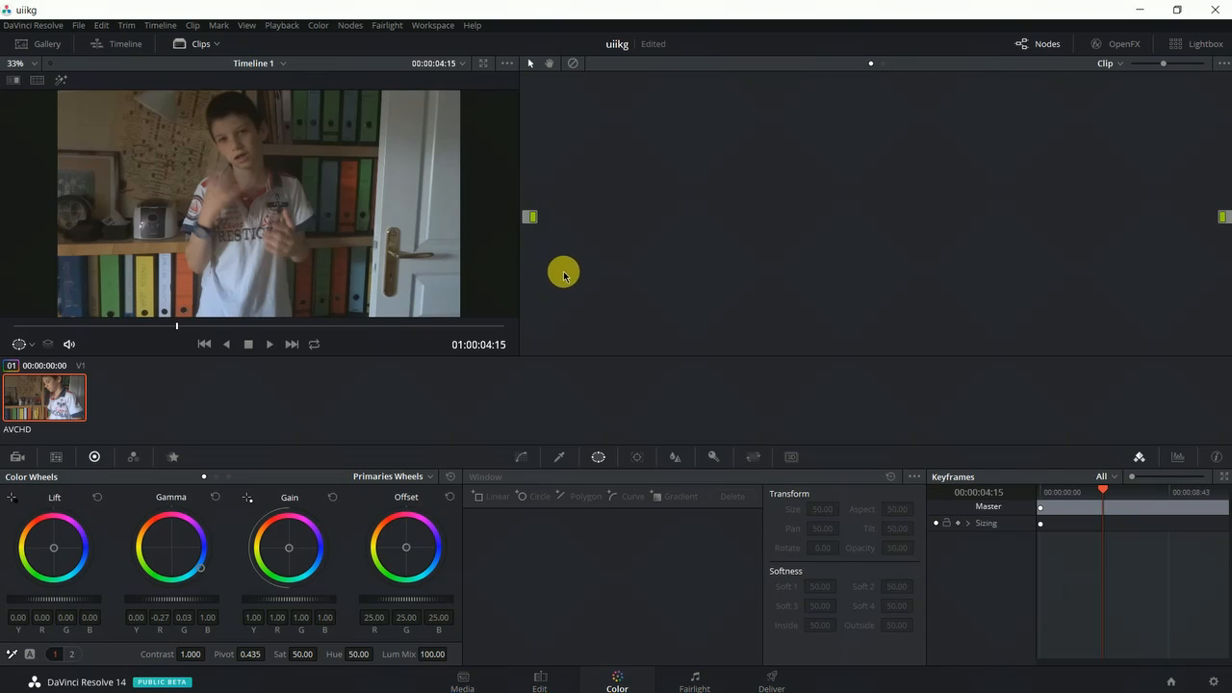
Play the clip on to 01:00:05:30 and add a corrector node near the source in the node graph.
key(space)
key(space)
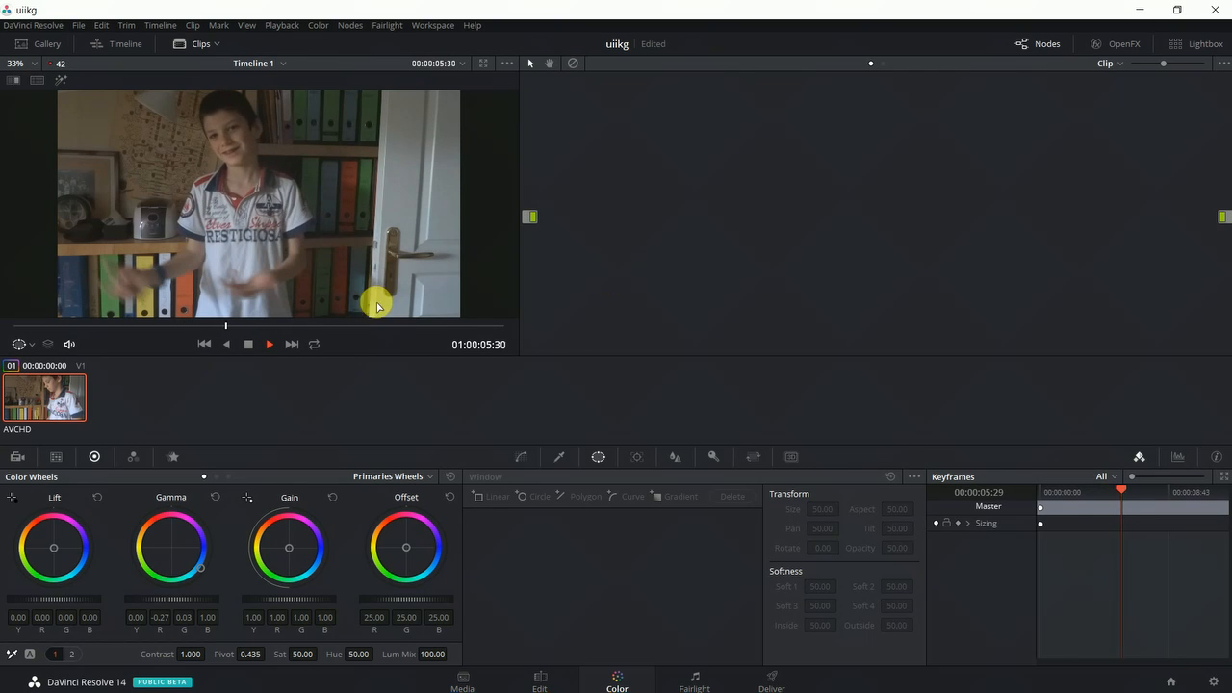
key(alt+s)
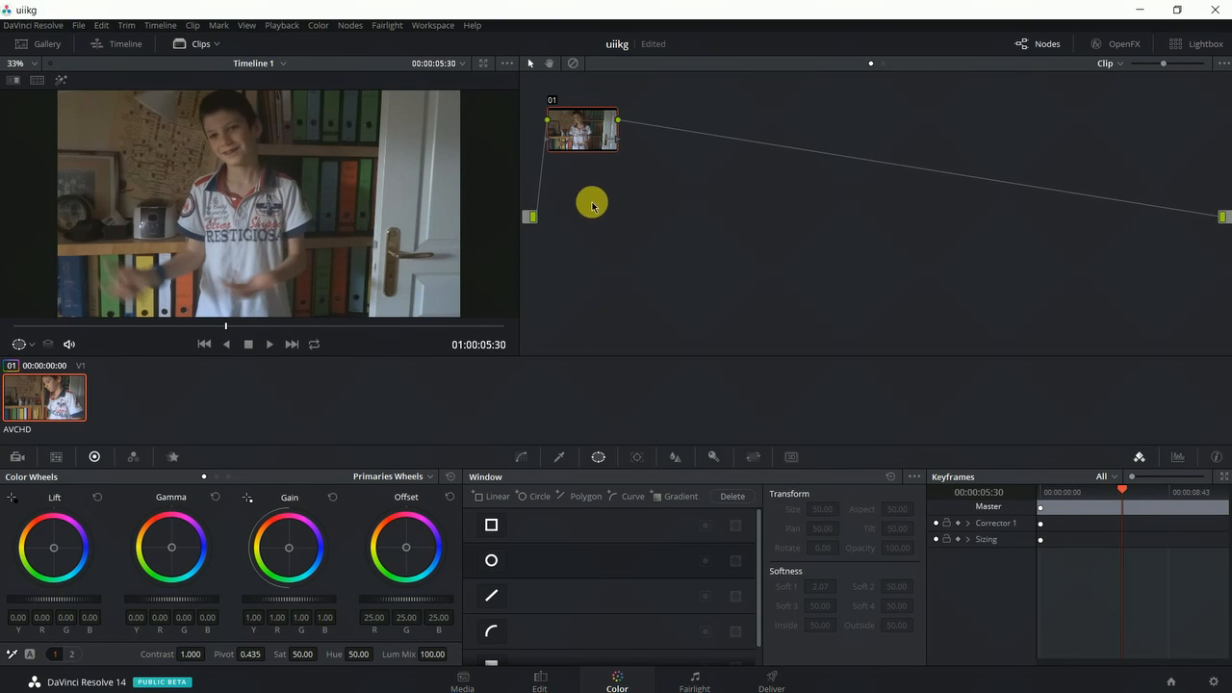
drag(568, 126, 595, 139)
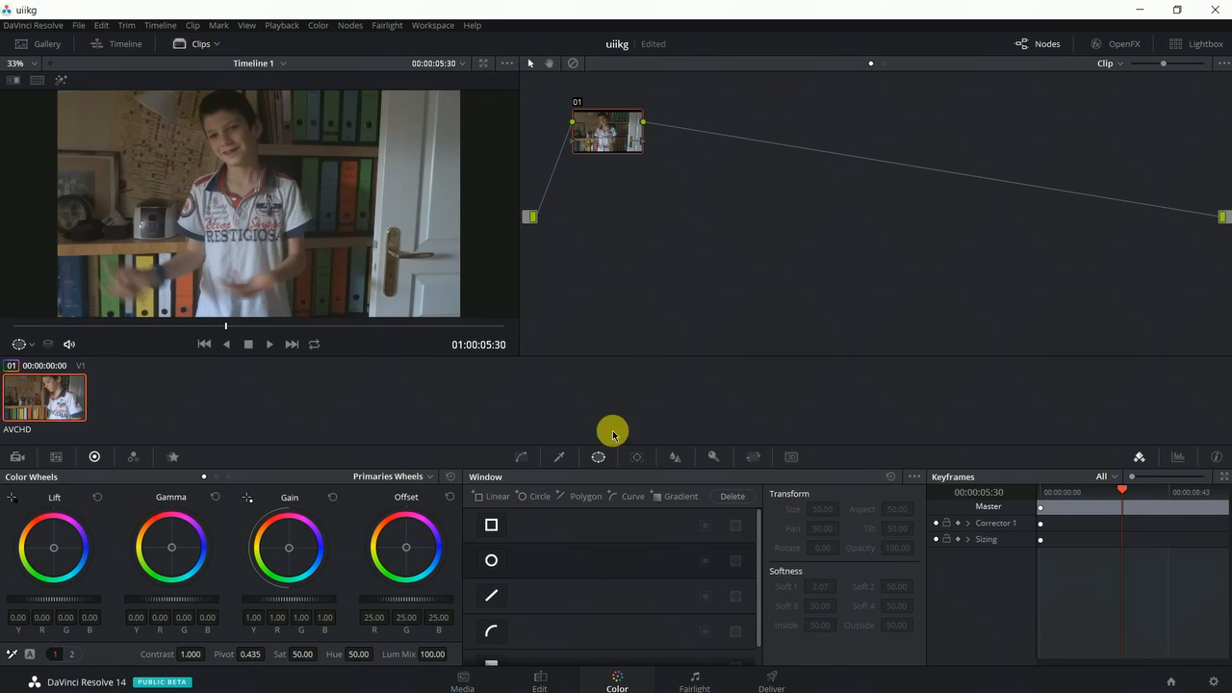
Add an alpha output to the node graph and connect node 01's key output to it.
right_click(679, 253)
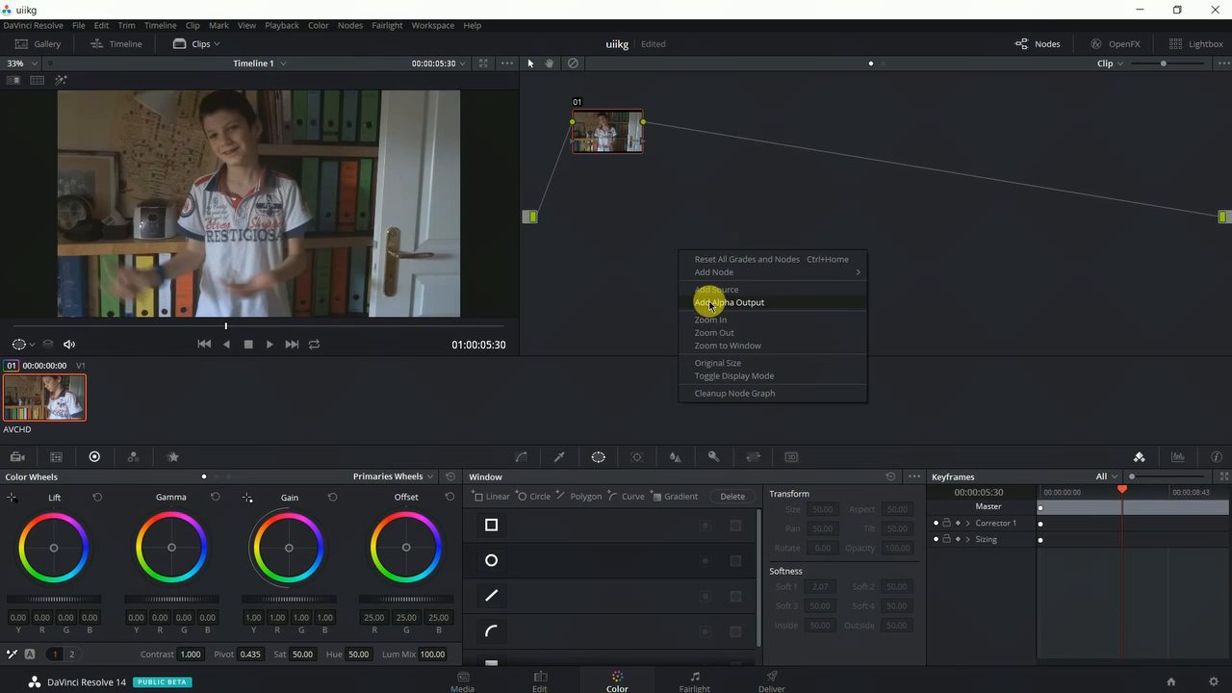
click(709, 306)
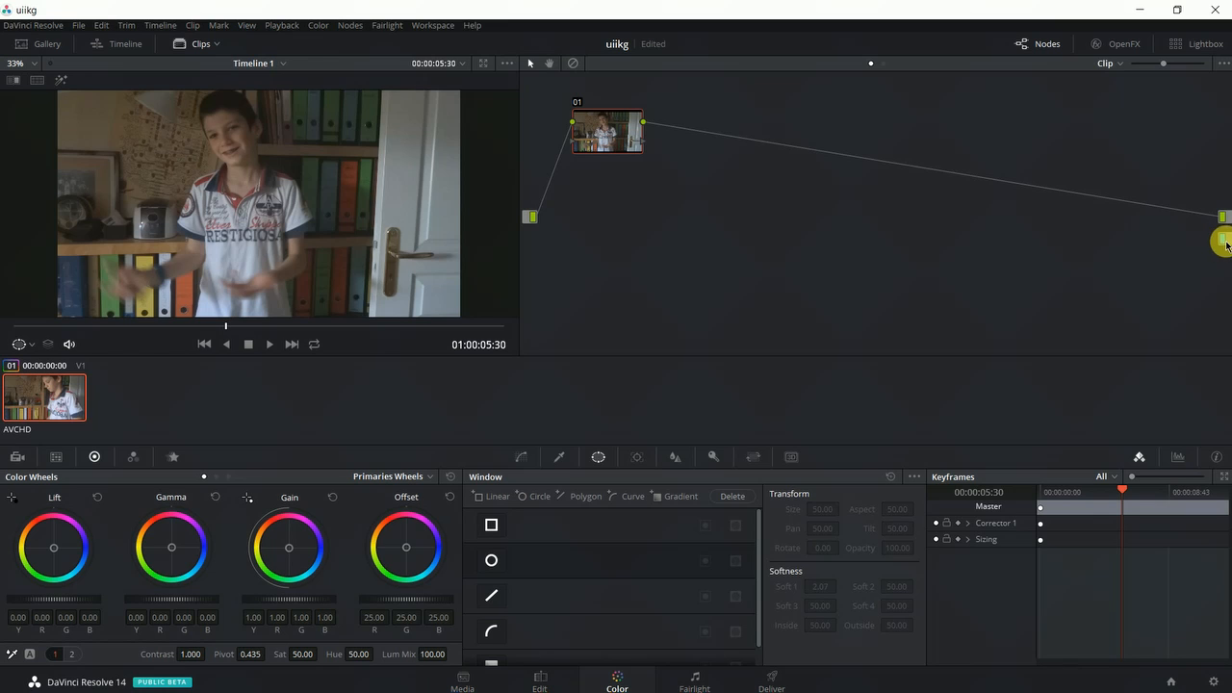
drag(1225, 245, 640, 152)
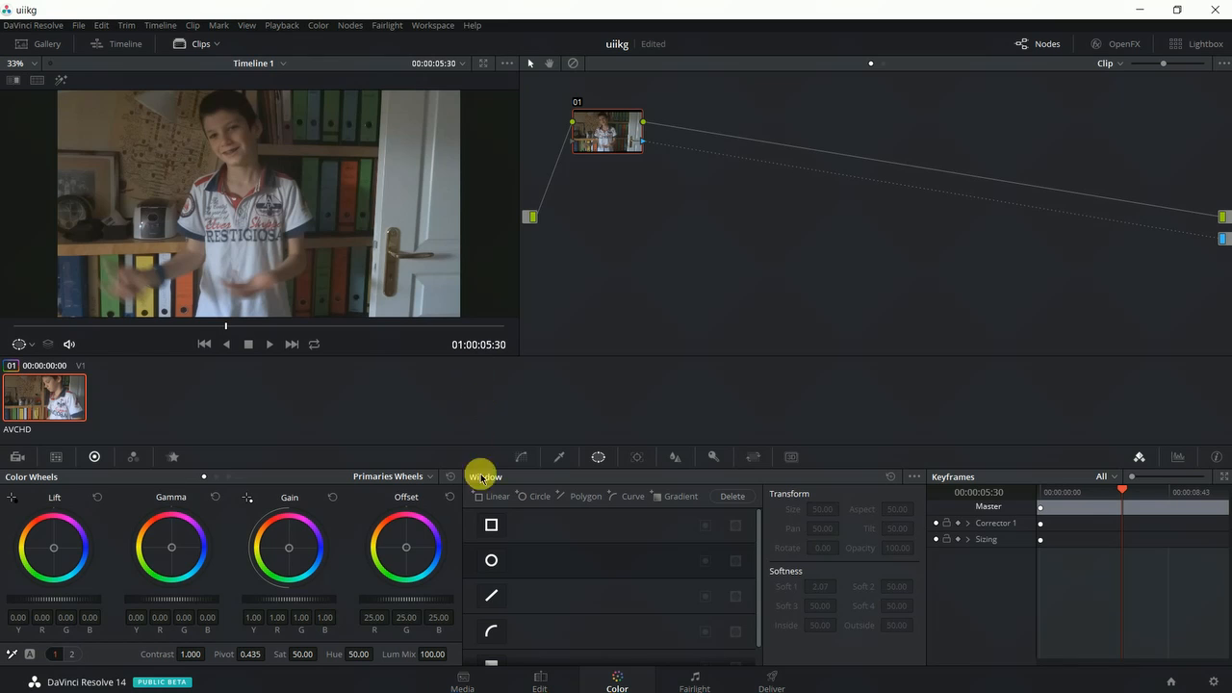
Key the white shirt in node 01 with the HSL qualifier and invert the selection.
click(560, 458)
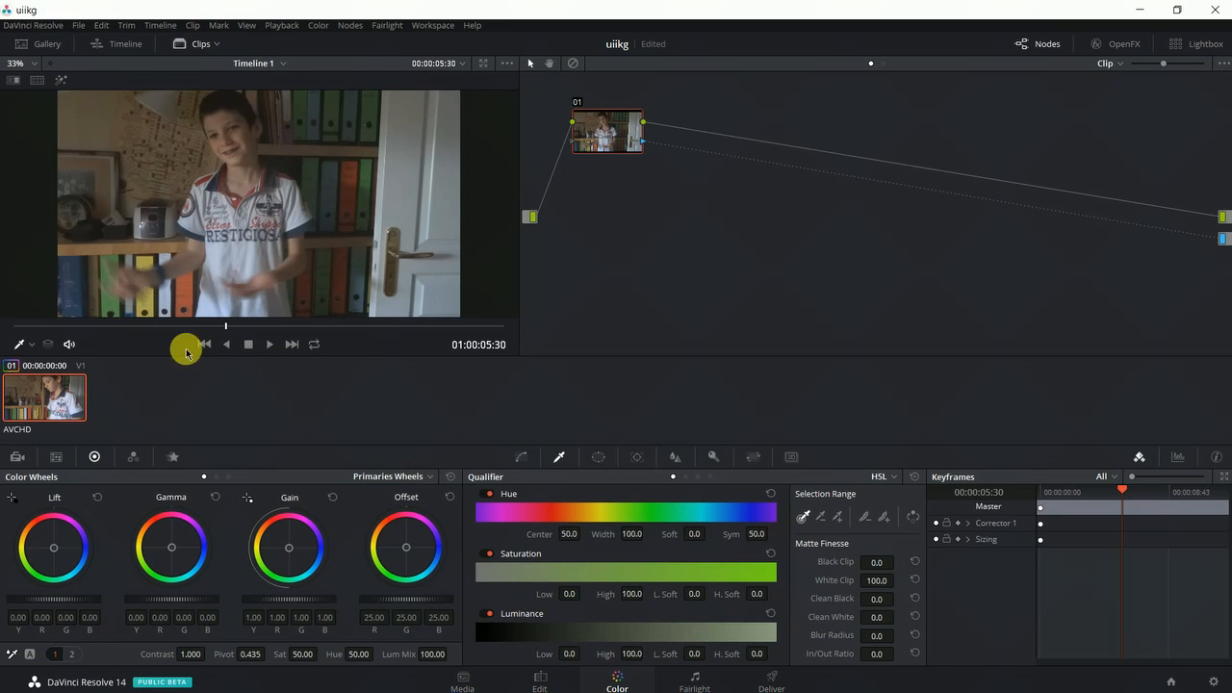
click(260, 234)
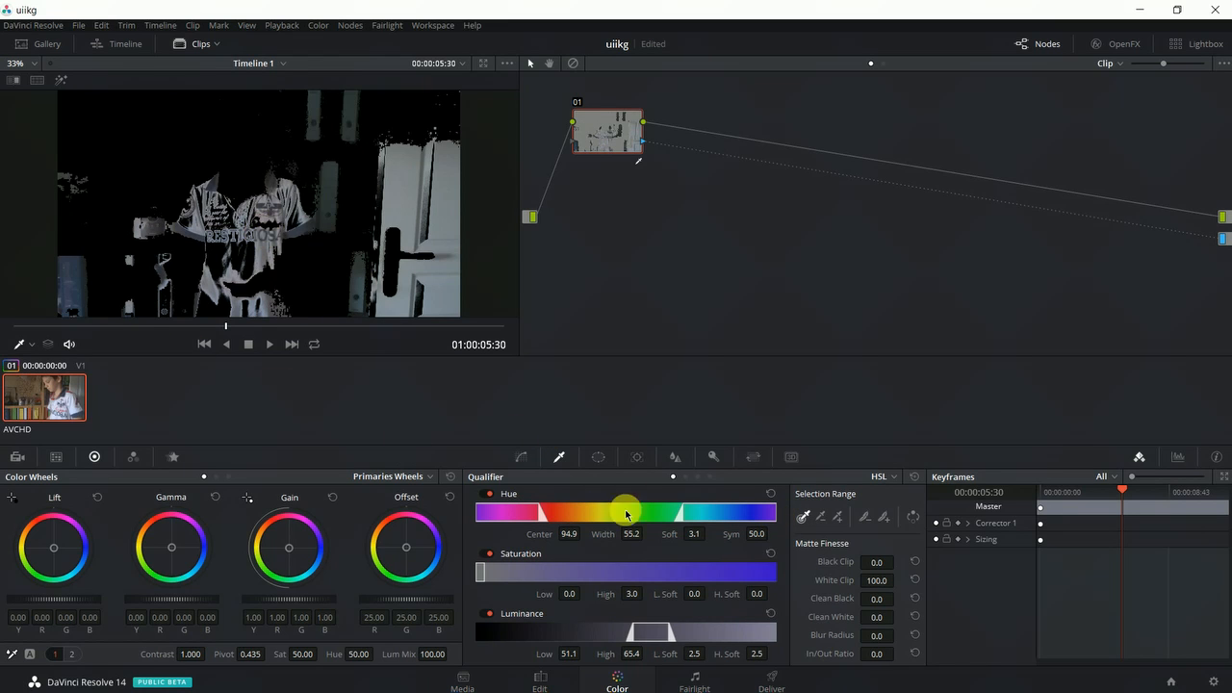
click(913, 518)
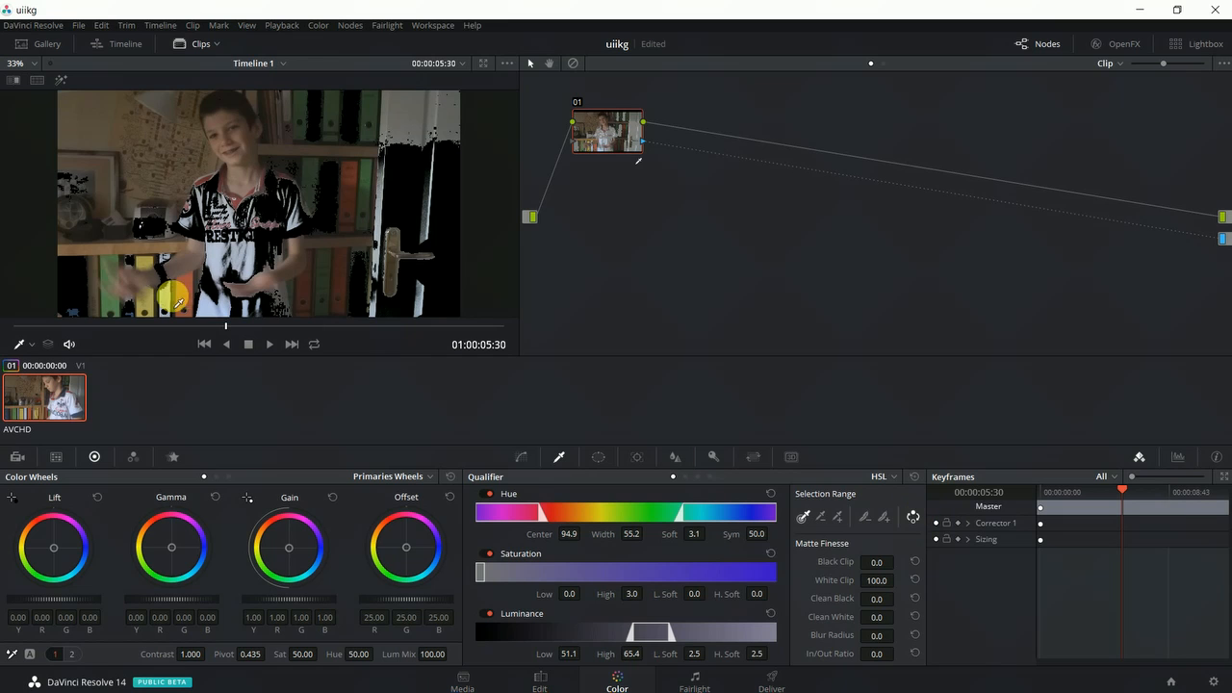
Add more shirt tones to node 01's qualifier range so the key covers more of the white shirt.
scroll(214, 275, down, 1)
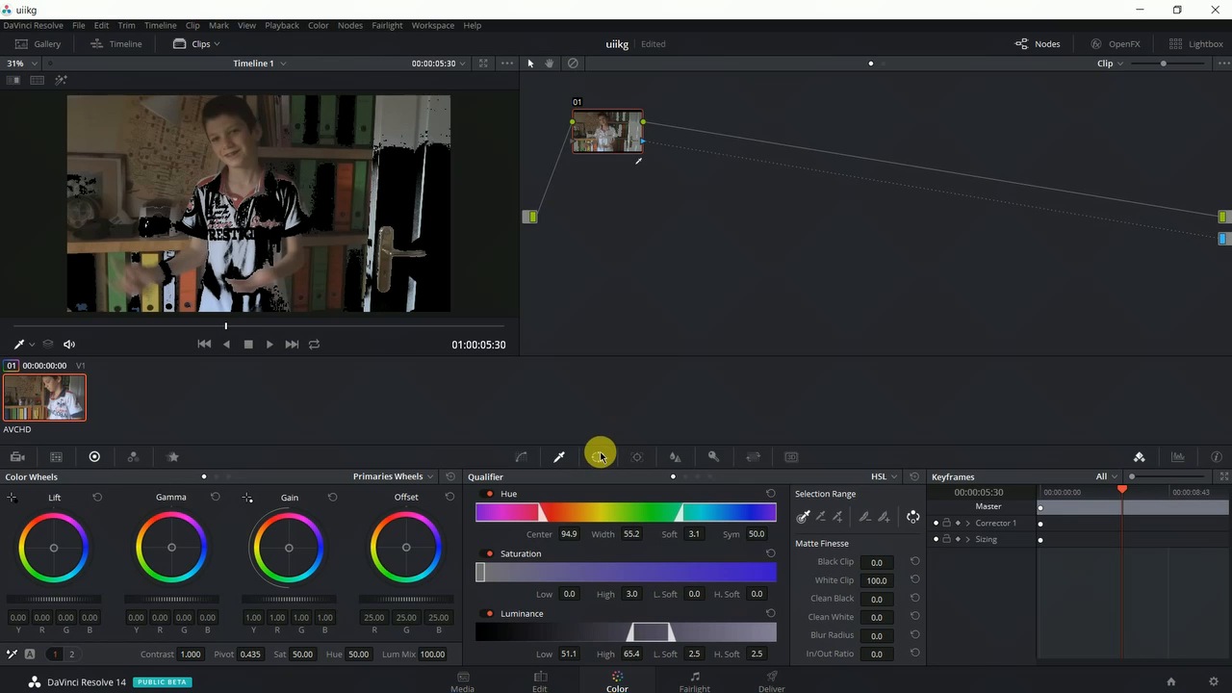
click(839, 518)
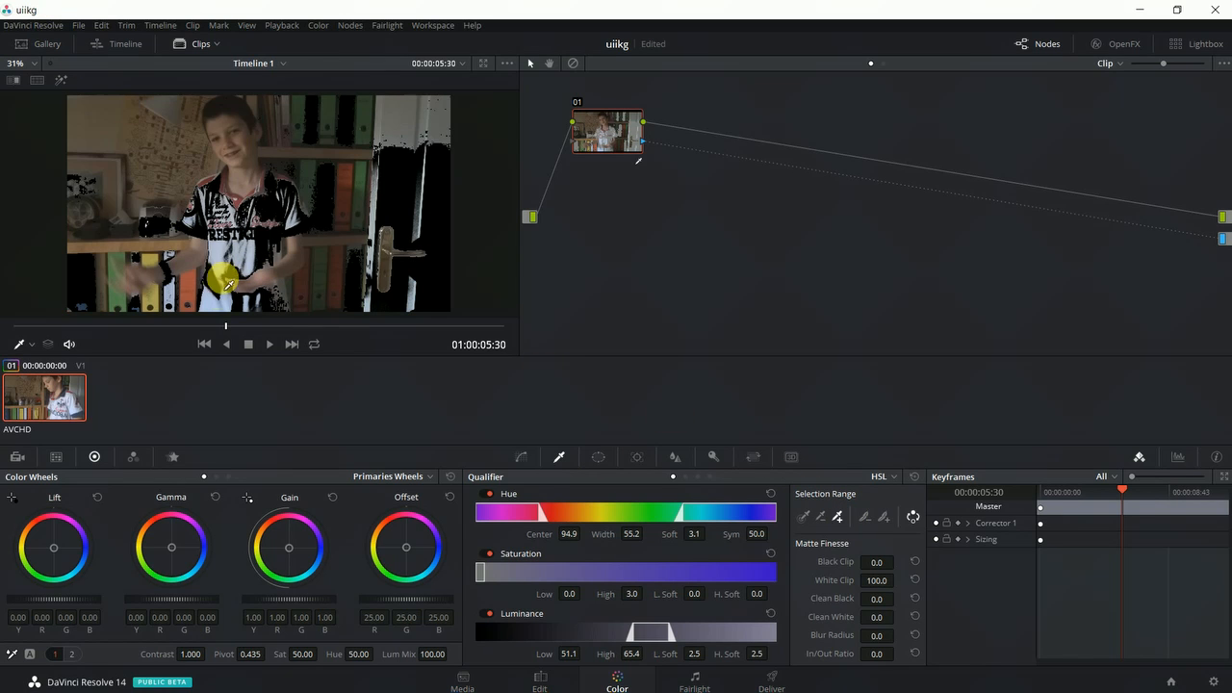
click(237, 254)
click(221, 293)
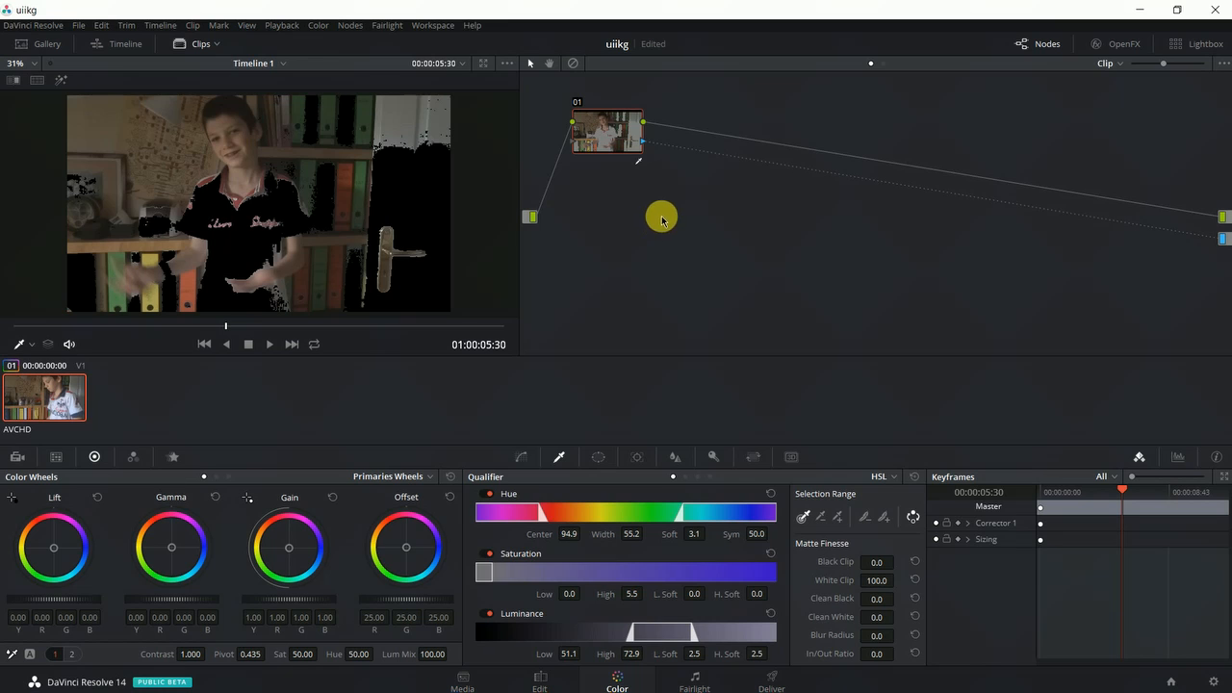
Add a second serial node, try its key output on the alpha output, and reconnect node 01's key output there.
key(alt+s)
drag(698, 126, 691, 217)
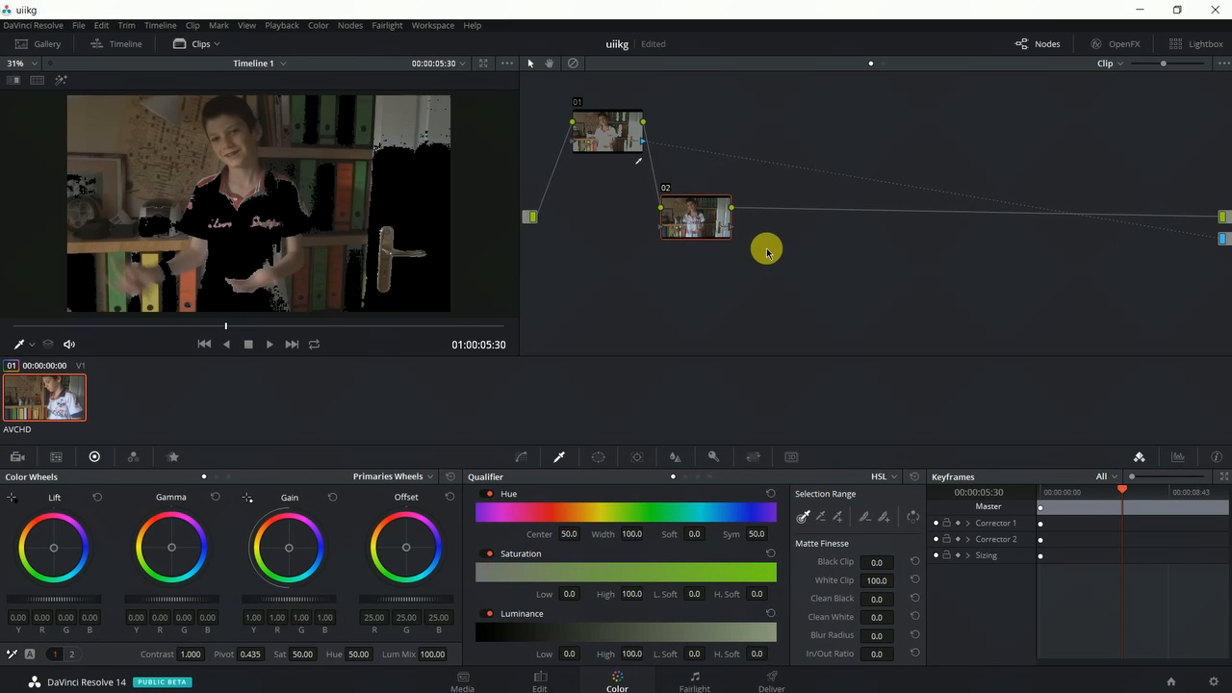
drag(731, 229, 1220, 237)
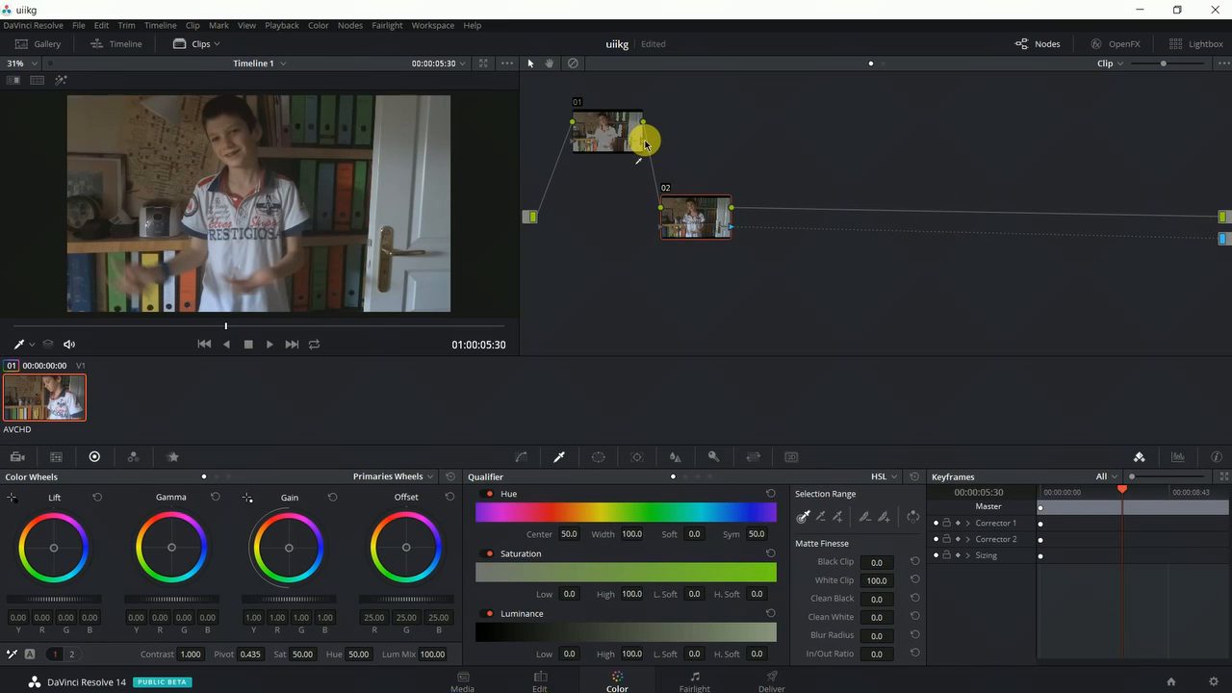
drag(645, 142, 1219, 233)
drag(707, 203, 758, 95)
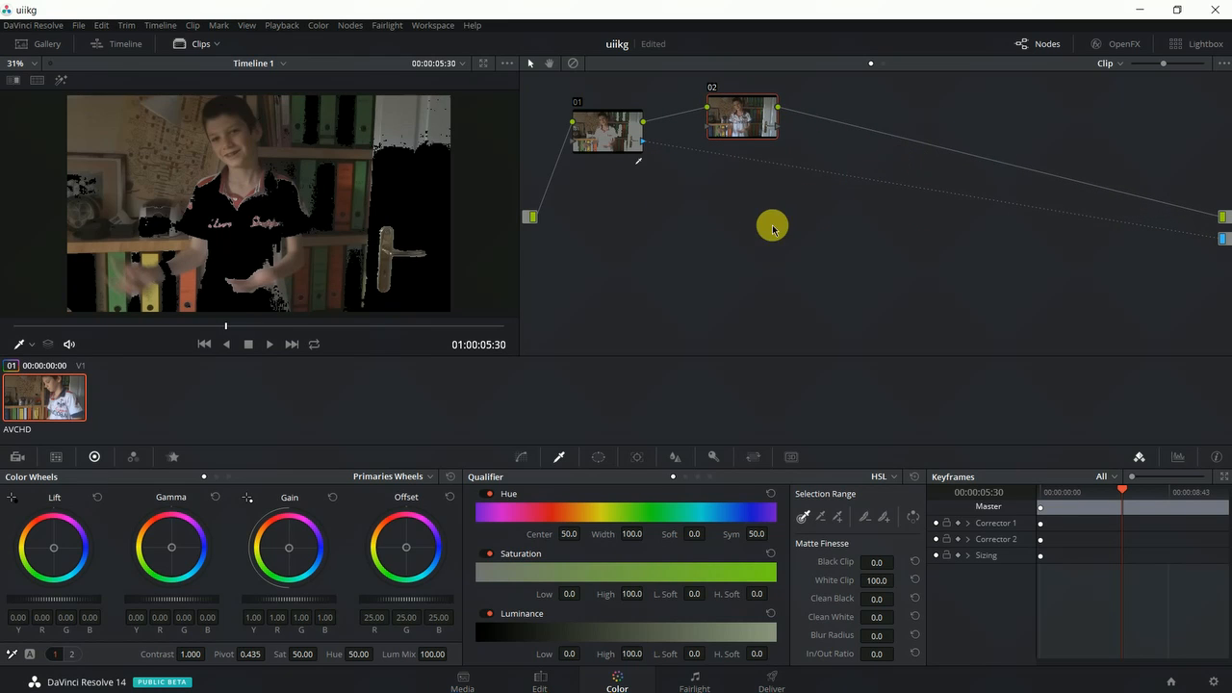
Add a Key Mixer node and place it between node 02 and the outputs in the node graph.
right_click(758, 190)
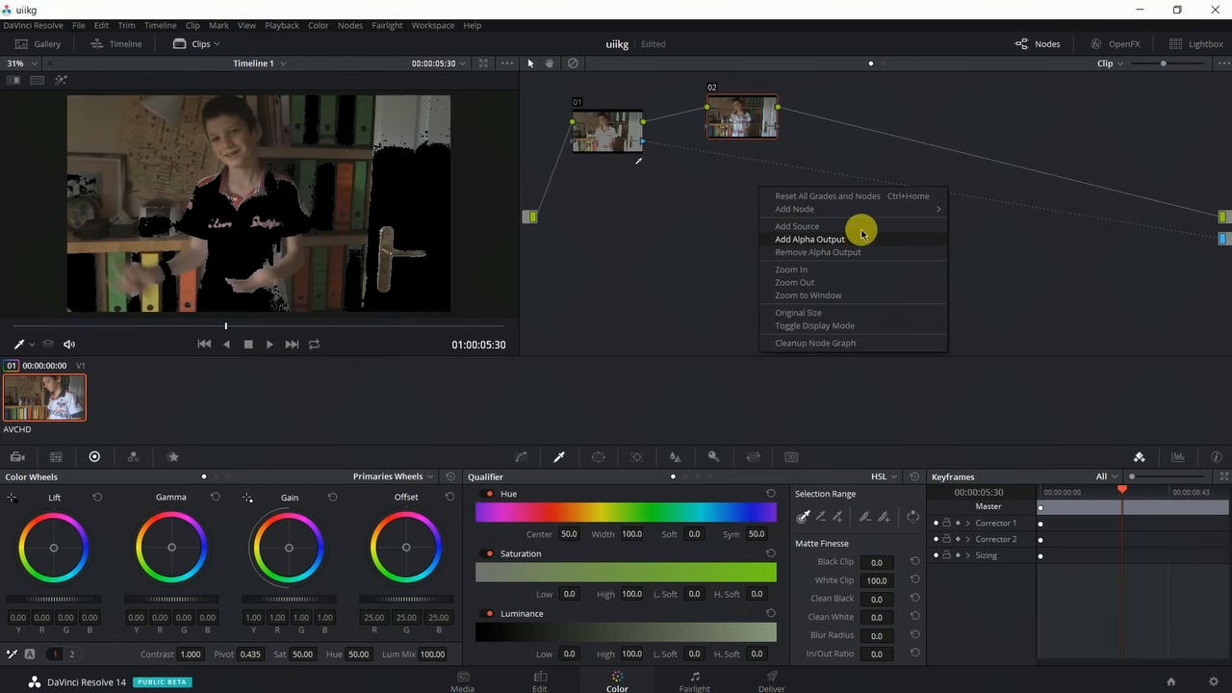
mouse_move(854, 211)
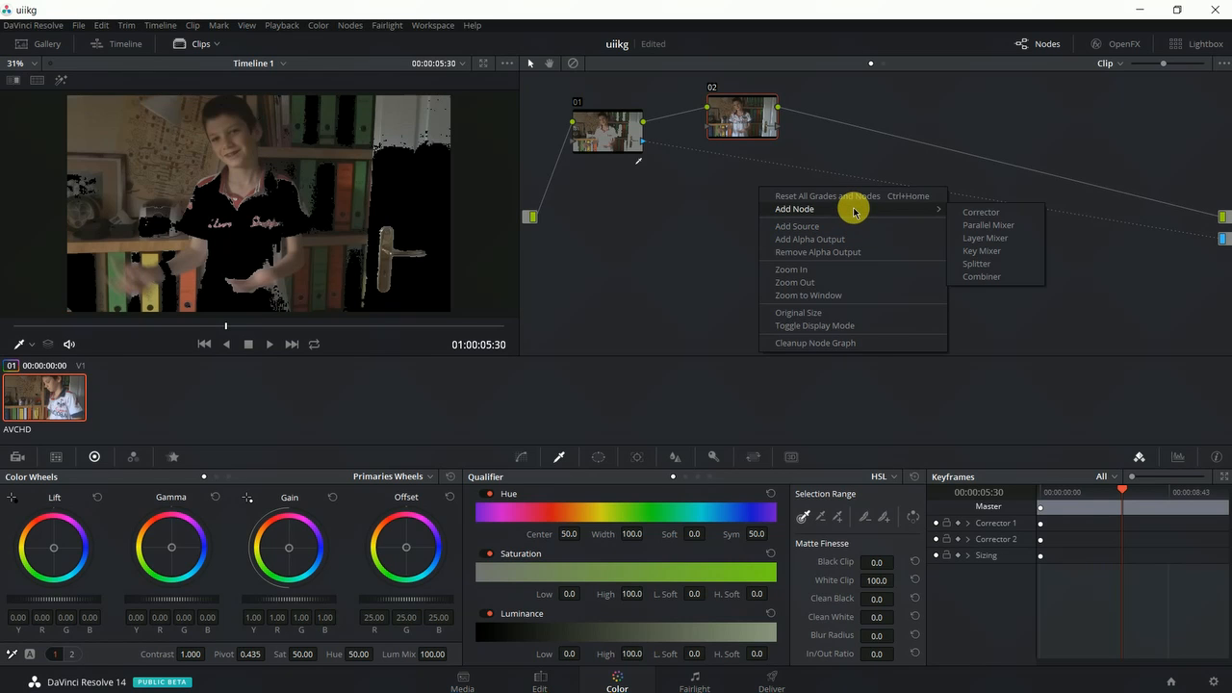
click(1004, 252)
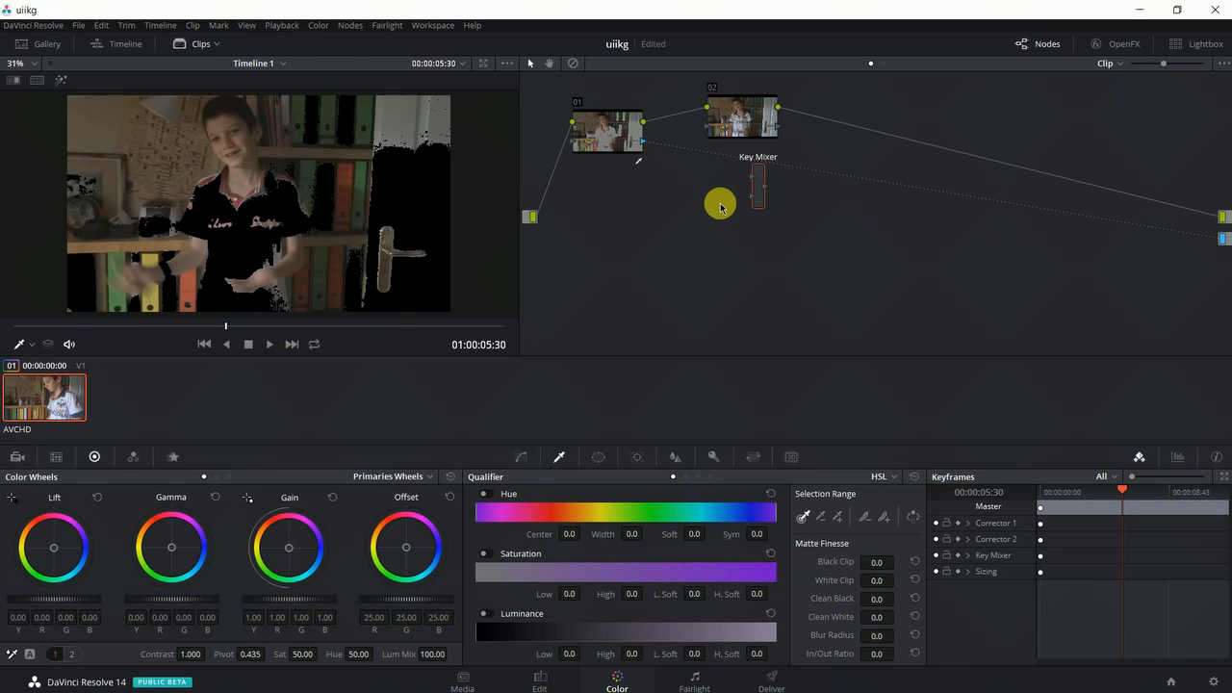
drag(764, 193, 978, 211)
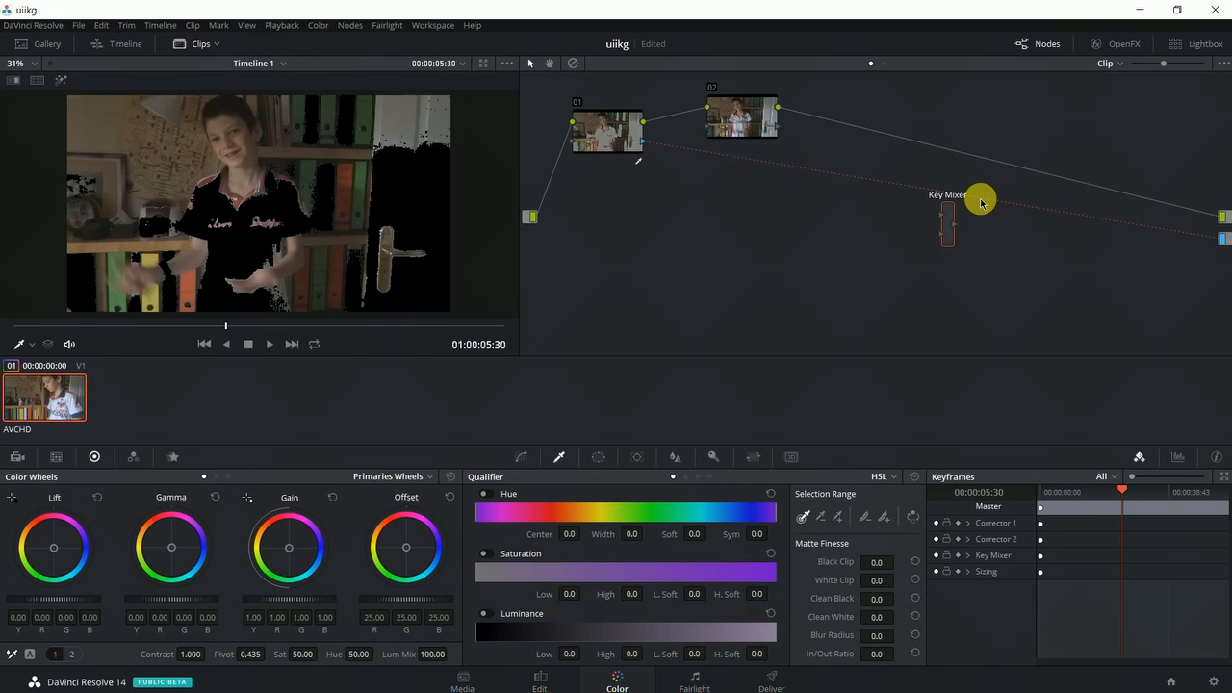
Replace node 01's direct alpha link by routing the key outputs of nodes 01 and 02 through the Key Mixer to the alpha output.
click(982, 200)
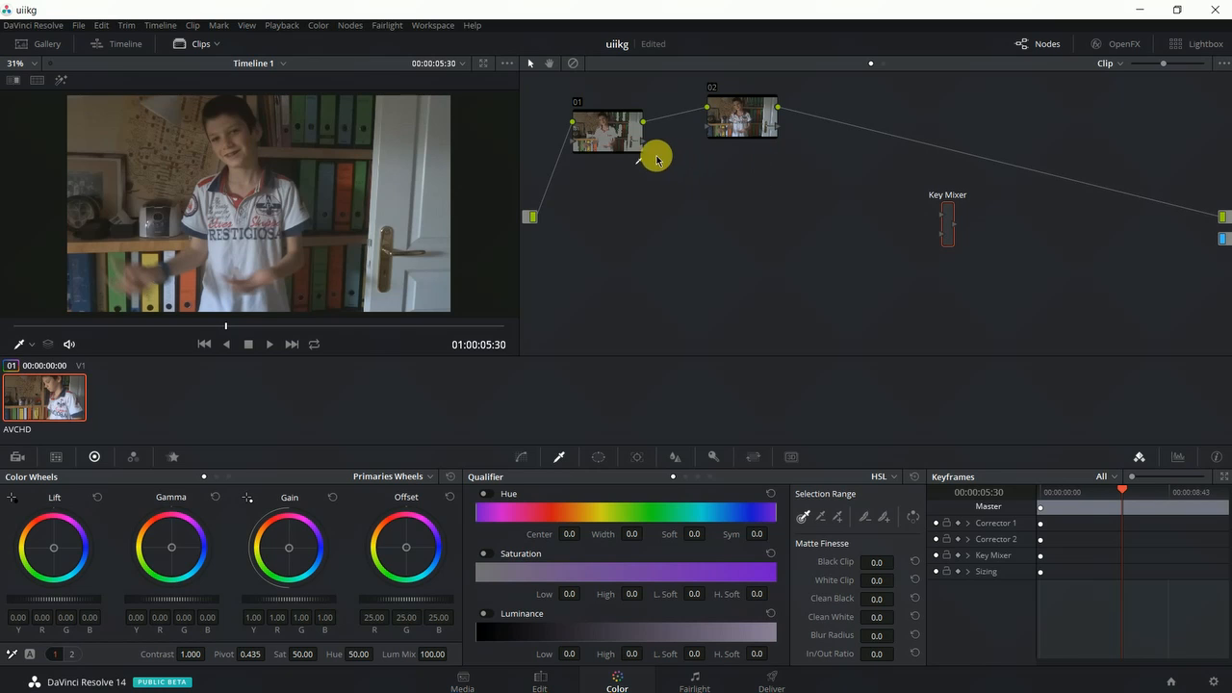
drag(643, 144, 944, 237)
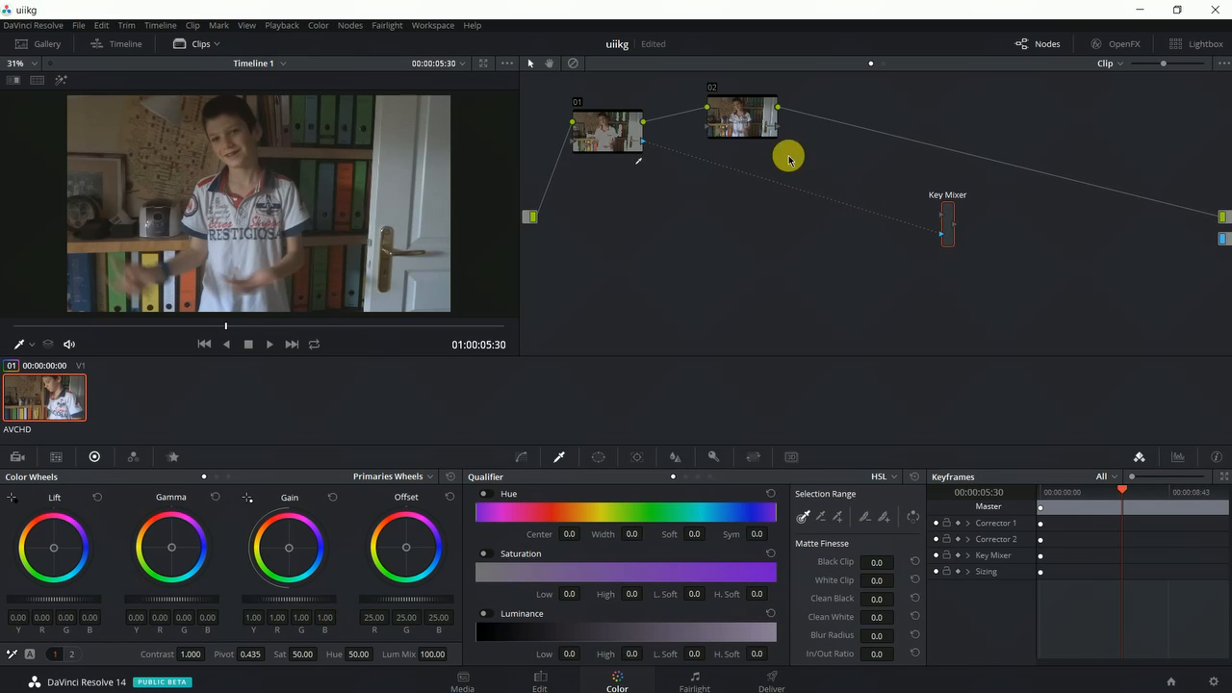
drag(778, 132, 933, 191)
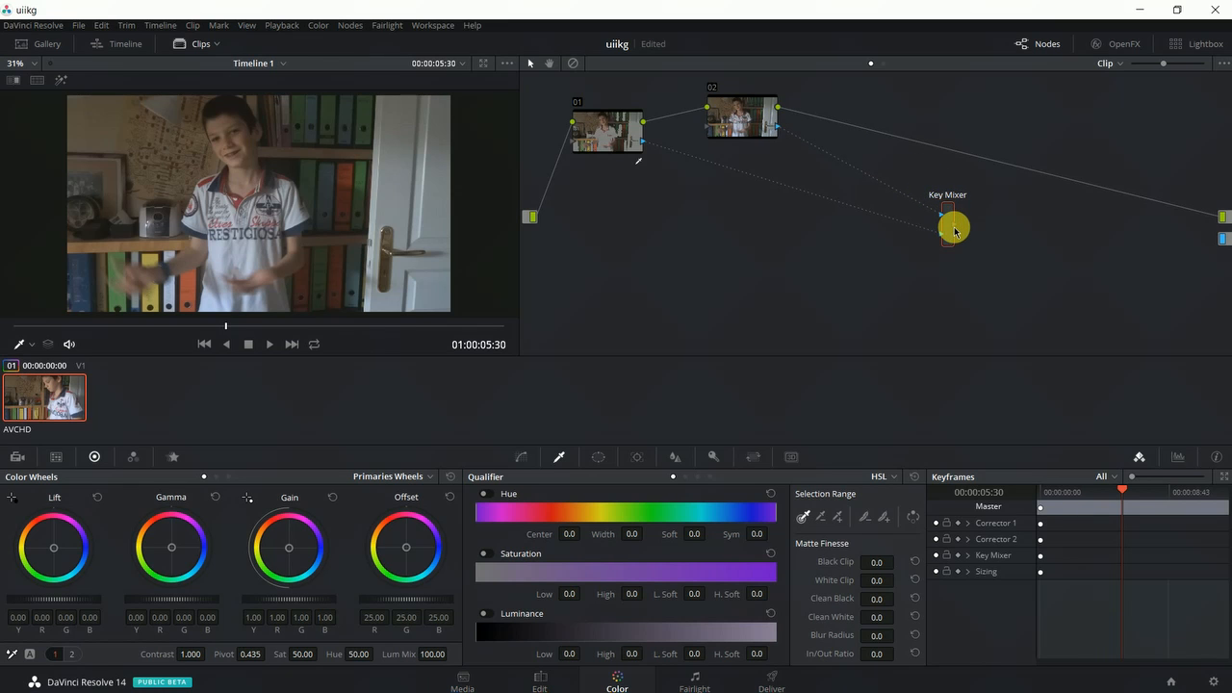
drag(955, 229, 1215, 250)
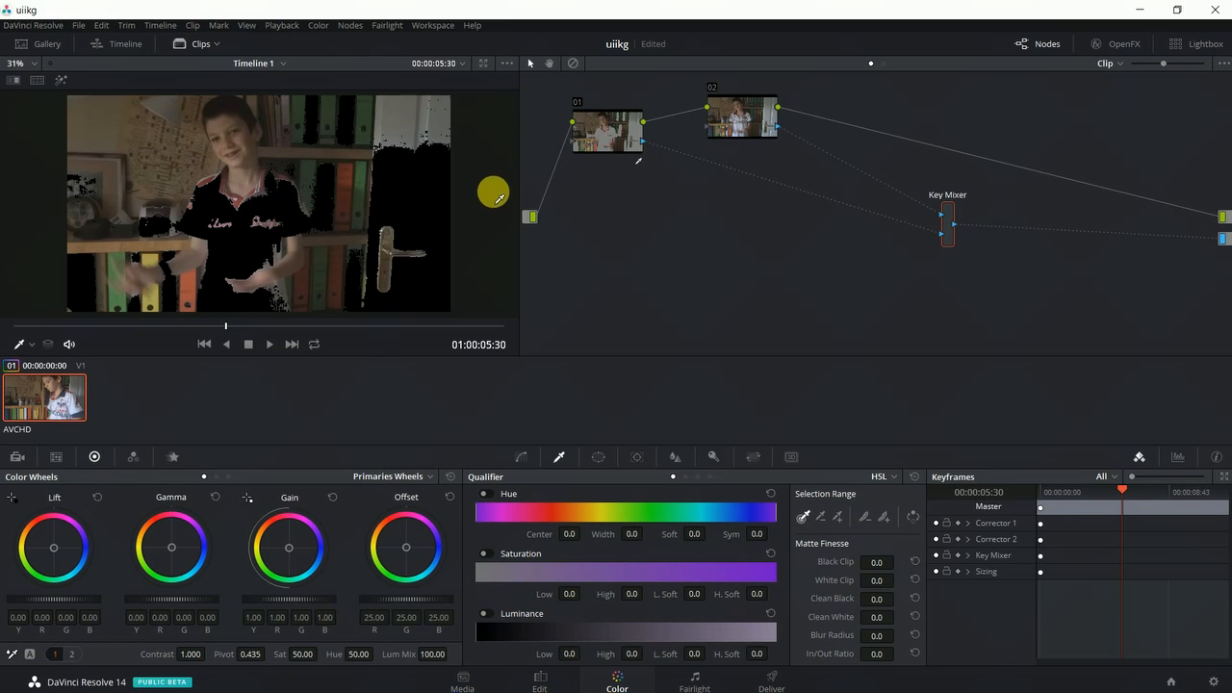
Key the face in node 02 with the qualifier, trying the inverted selection and adding more tones to the range.
click(591, 129)
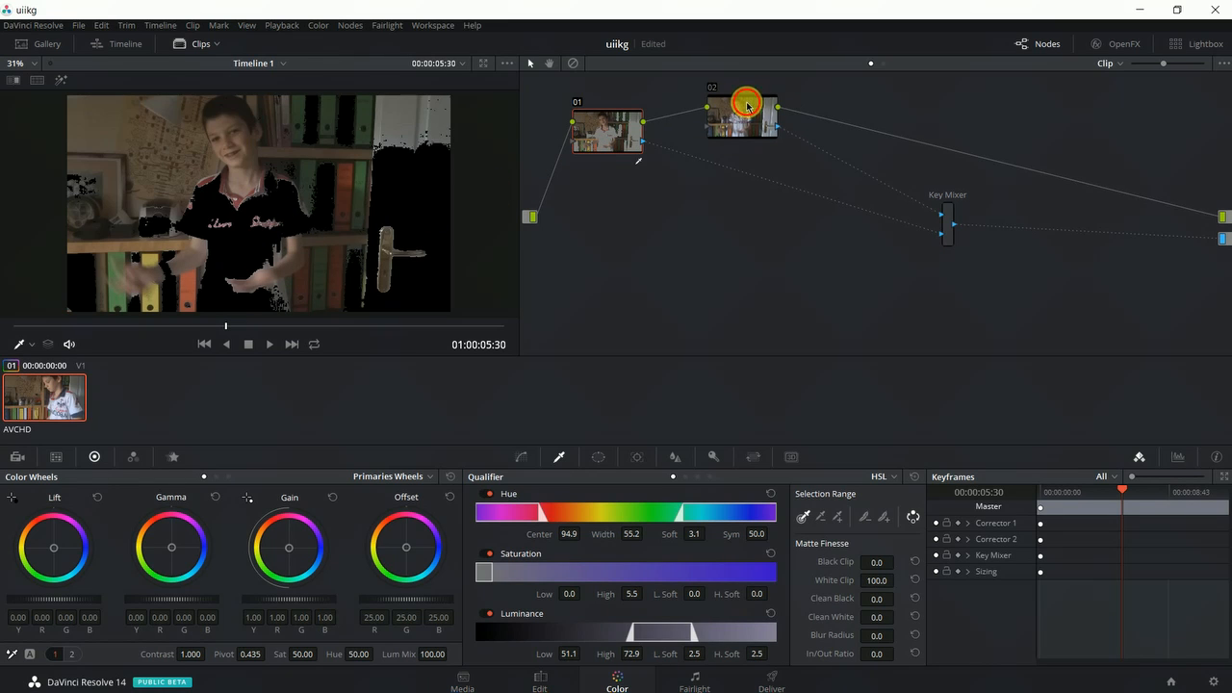
click(747, 108)
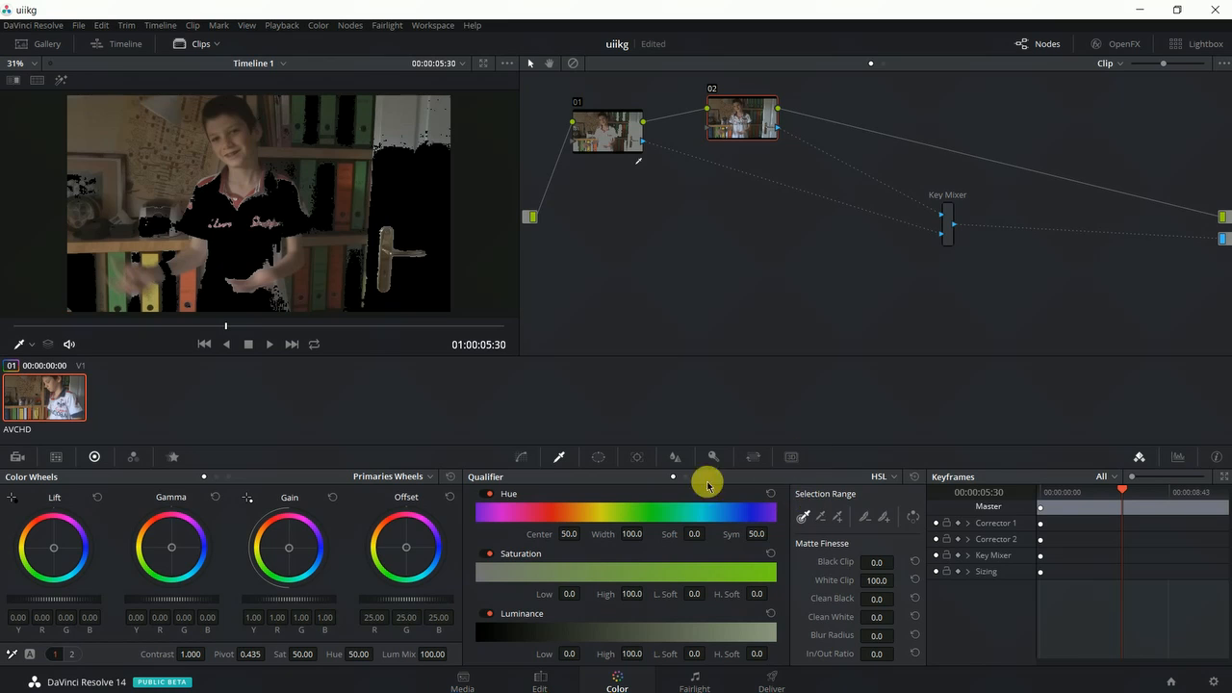
click(226, 149)
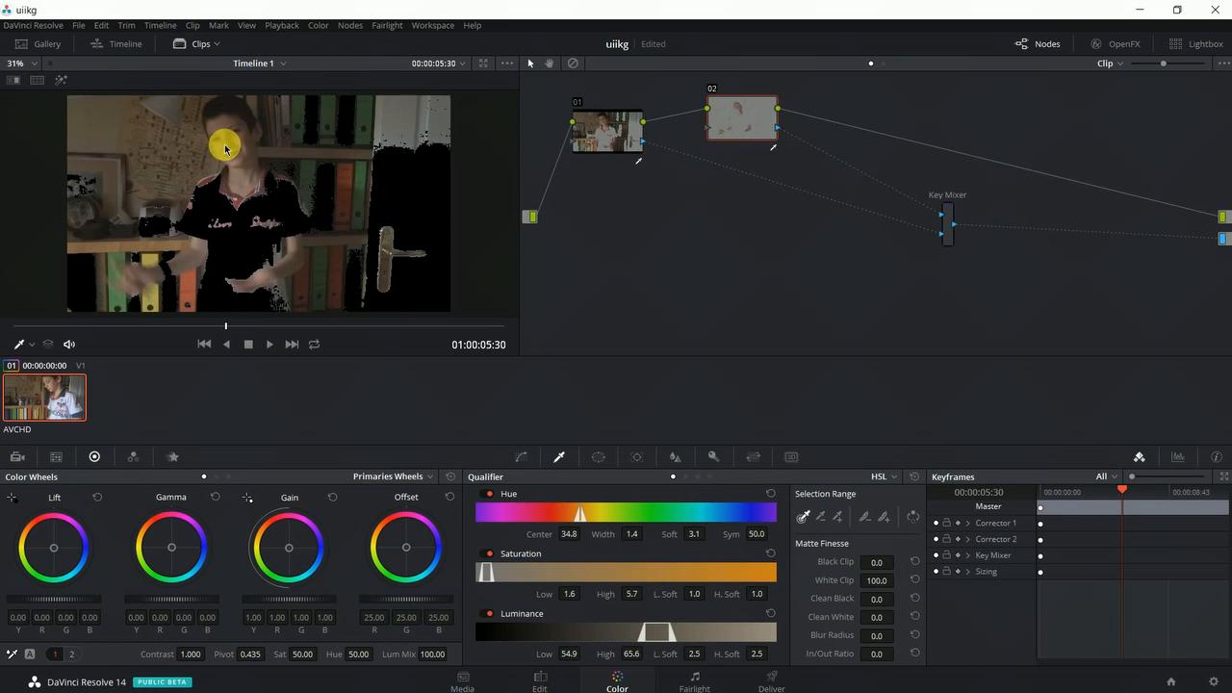
click(914, 517)
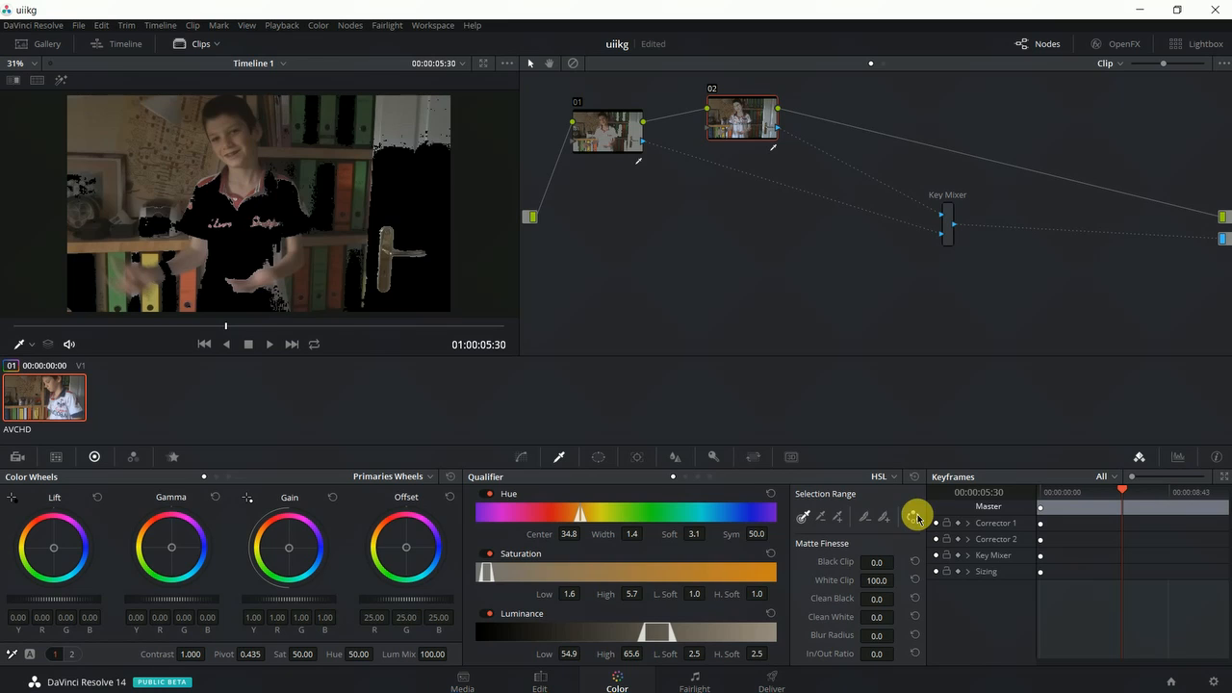
click(838, 517)
click(414, 111)
mouse_move(414, 111)
mouse_down()
mouse_move(292, 152)
mouse_move(205, 154)
mouse_move(239, 144)
mouse_up()
Reposition nodes 02 and 01 slightly in the node graph.
click(740, 128)
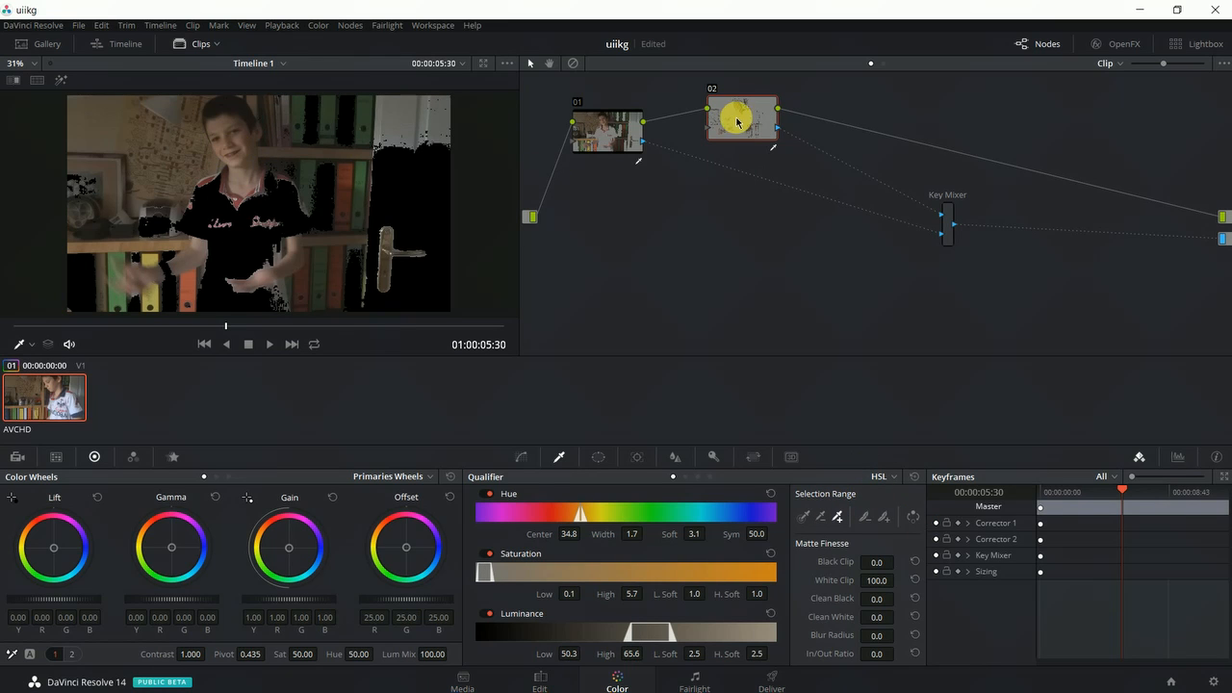
drag(737, 121, 721, 114)
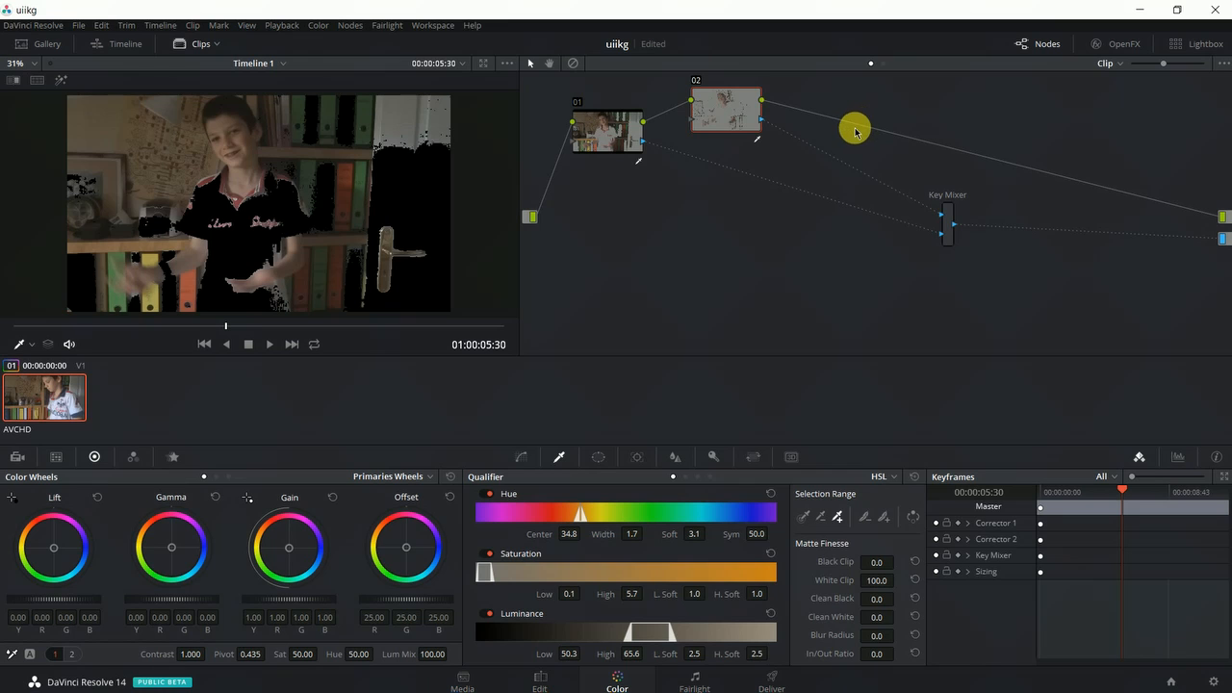
drag(629, 132, 635, 134)
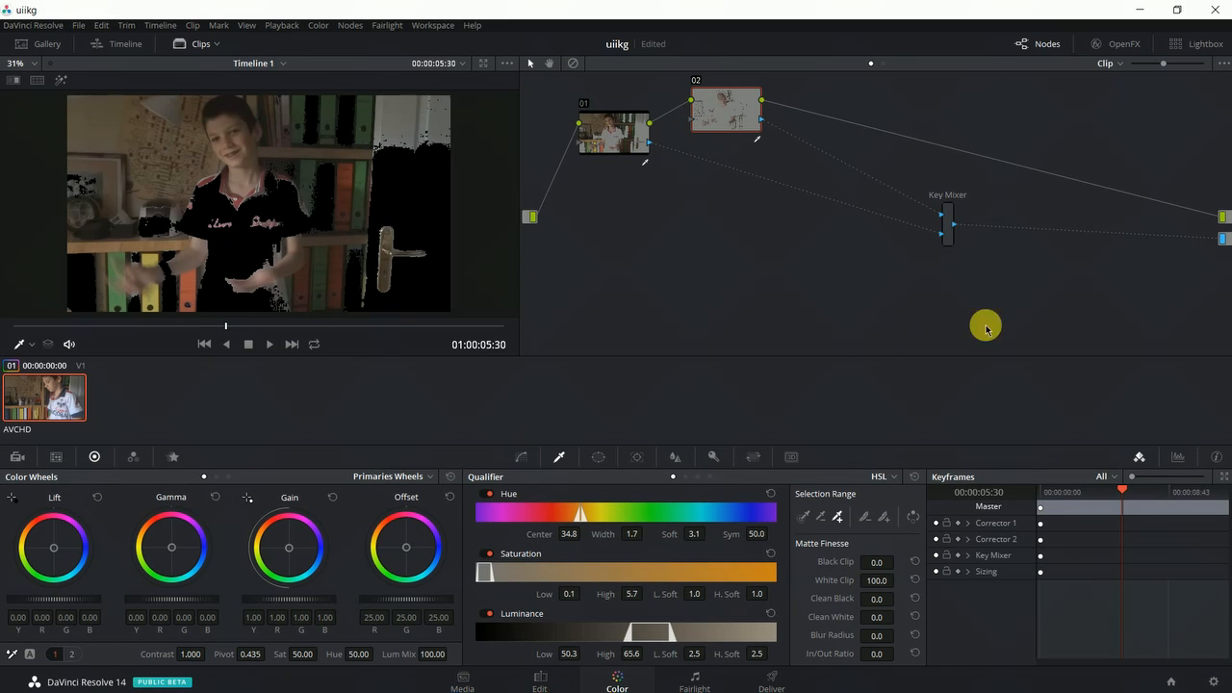
Delete nodes 01, 02 and the Key Mixer together, and add a fresh corrector node near the source.
drag(1060, 328, 625, 32)
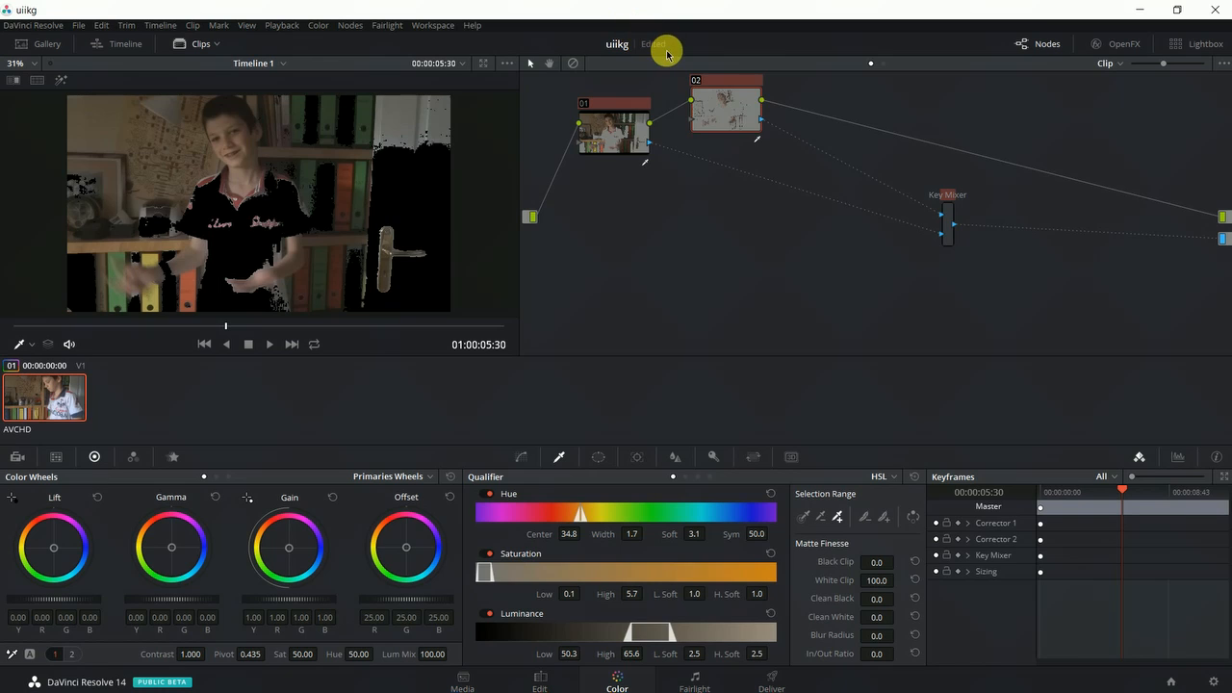
key(Delete)
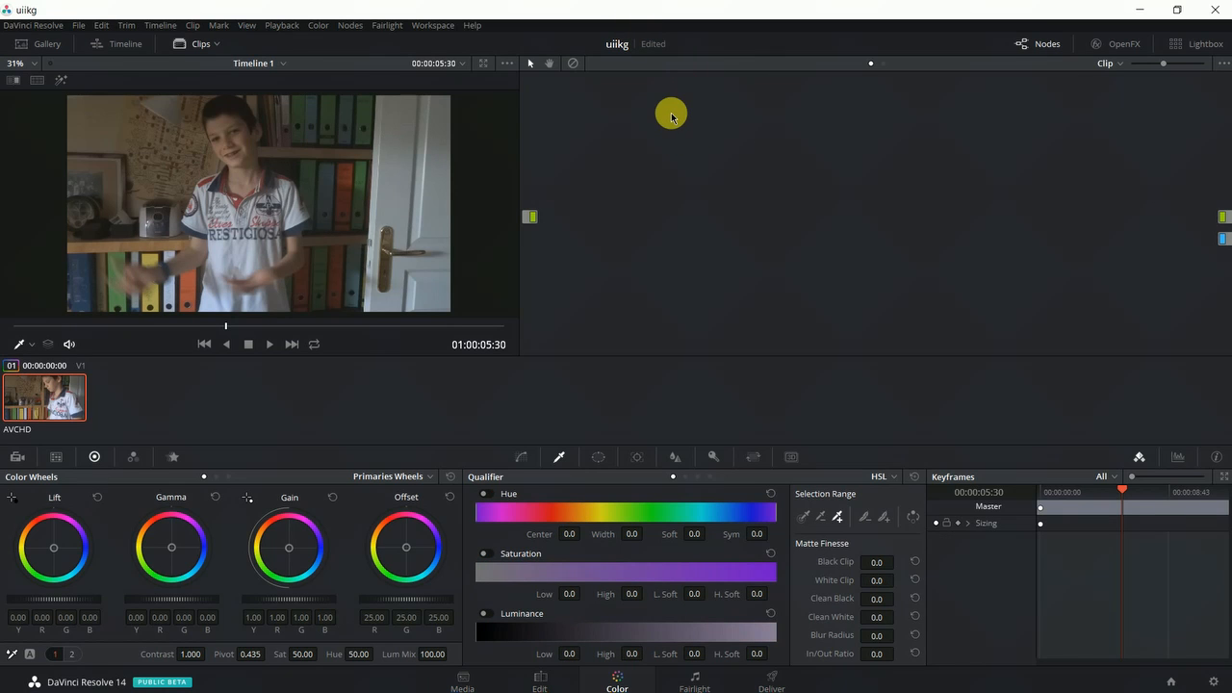
key(alt+s)
drag(586, 123, 632, 129)
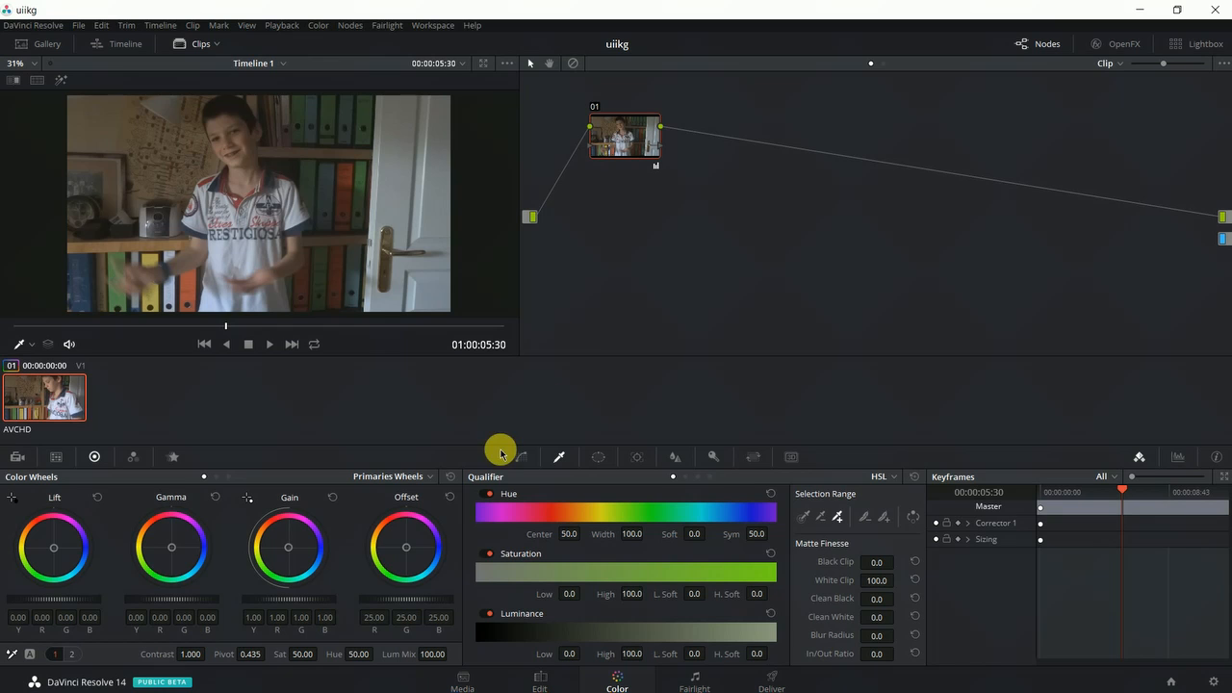
Raise the black point of node 01's custom curve slightly.
click(528, 457)
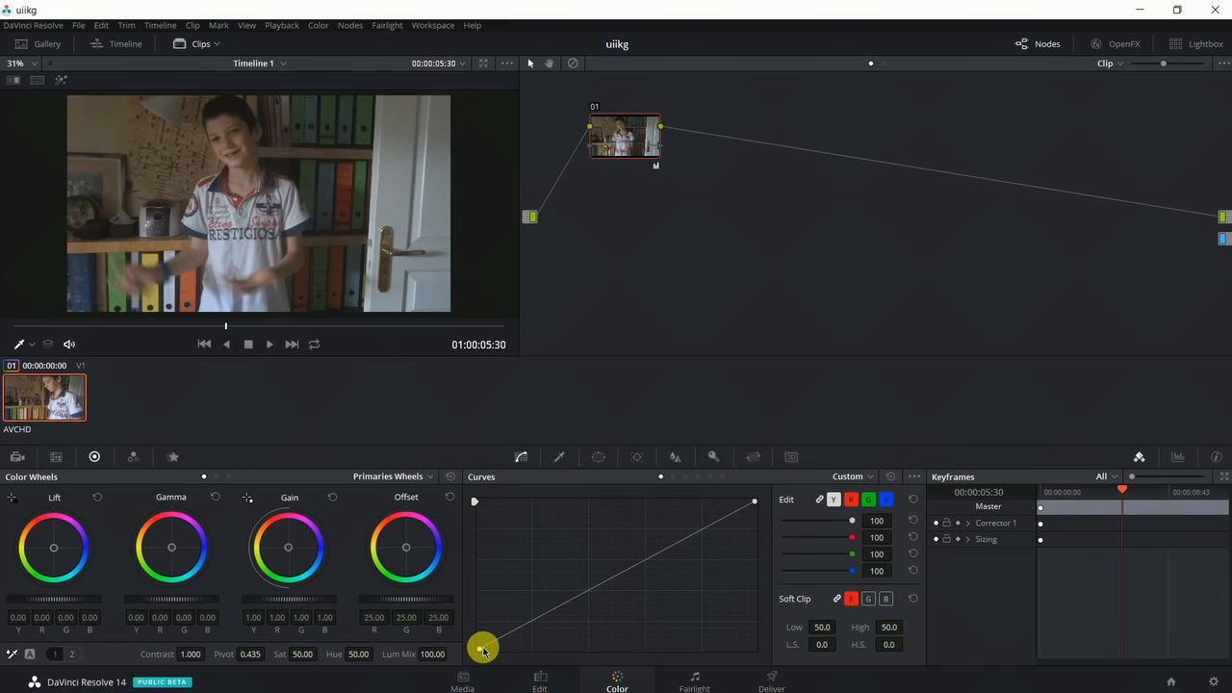
mouse_move(481, 650)
mouse_down()
mouse_move(493, 621)
mouse_move(466, 496)
mouse_move(479, 646)
mouse_up()
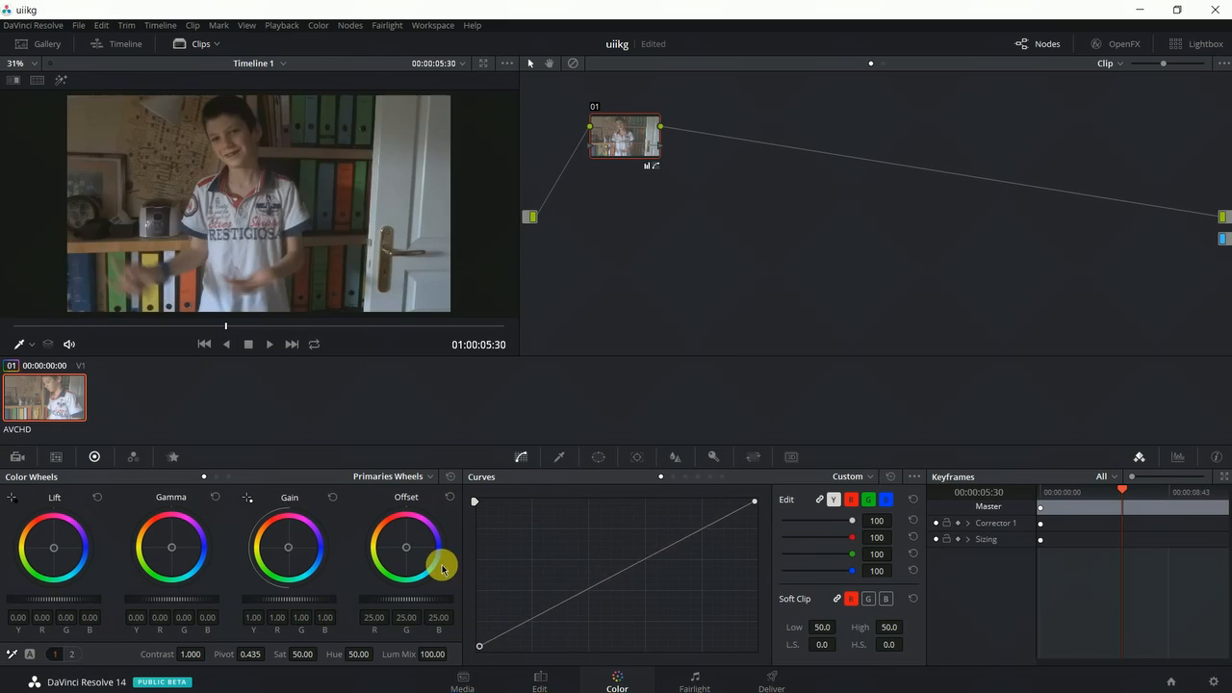
Shape the linked custom curve of node 01 by adding a raised shadow point and a midtone point near the centre.
drag(442, 569, 480, 648)
mouse_move(754, 502)
mouse_down()
mouse_move(468, 495)
mouse_move(786, 494)
mouse_move(750, 668)
mouse_move(775, 578)
mouse_move(766, 494)
mouse_up()
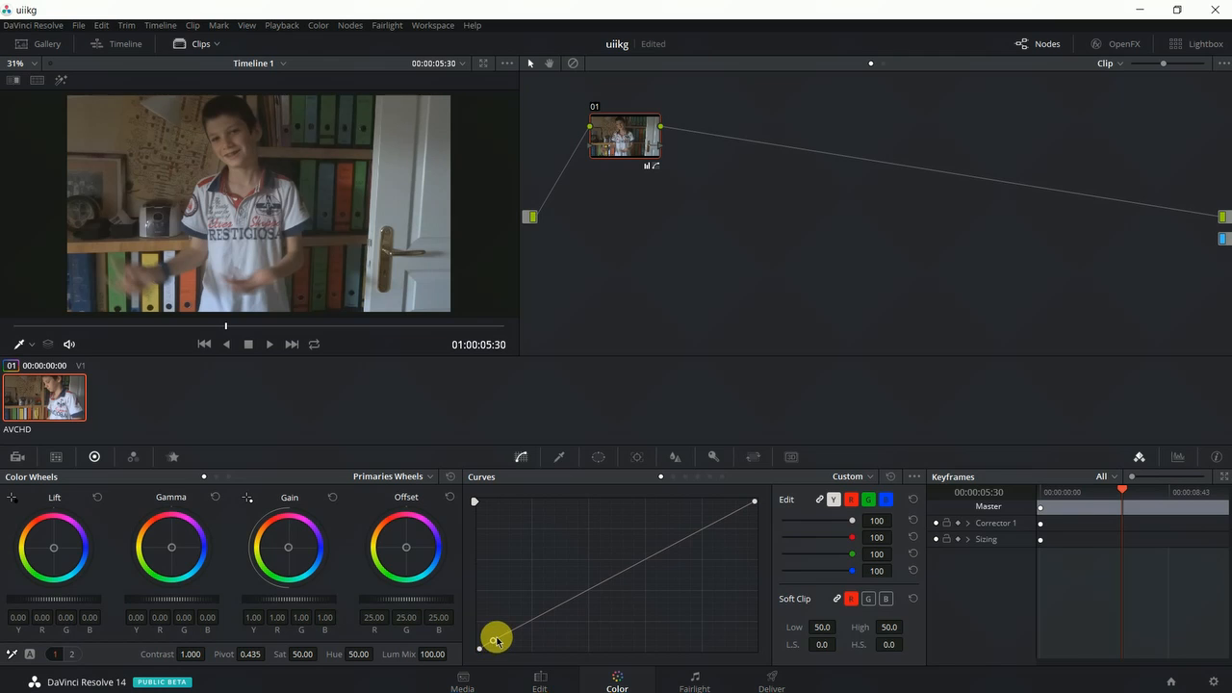
drag(495, 640, 610, 578)
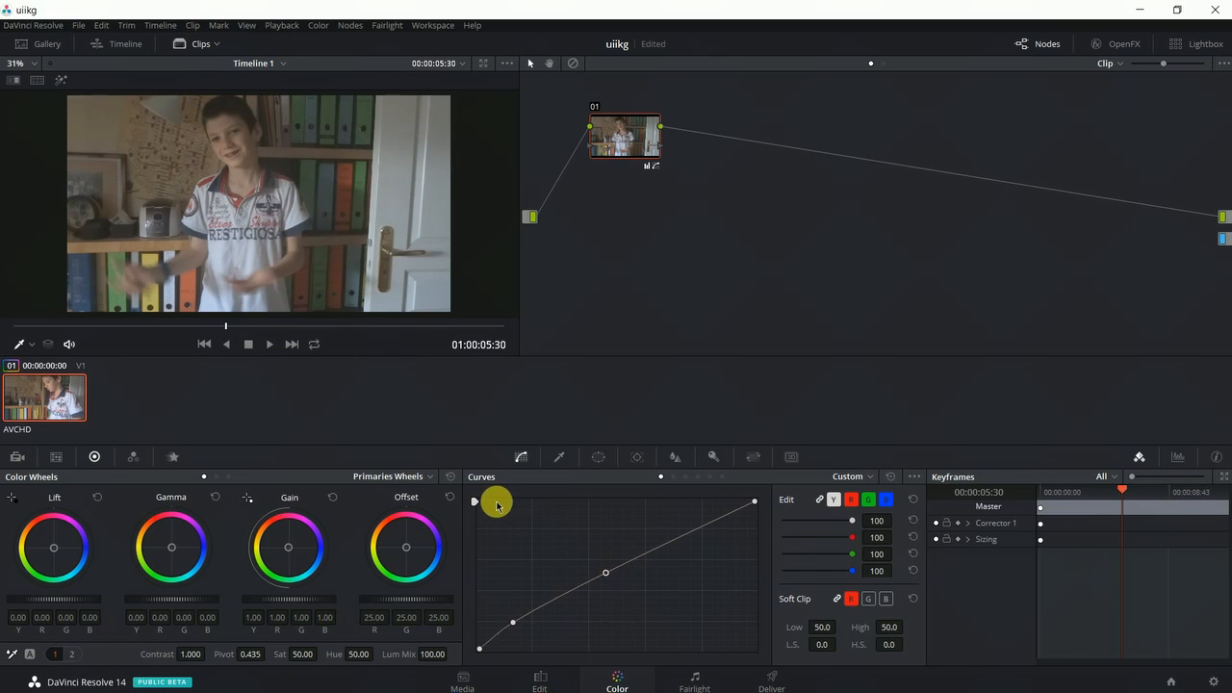
Edit the red, green and blue curves separately, adding a raised point just above the midtones of each.
click(852, 500)
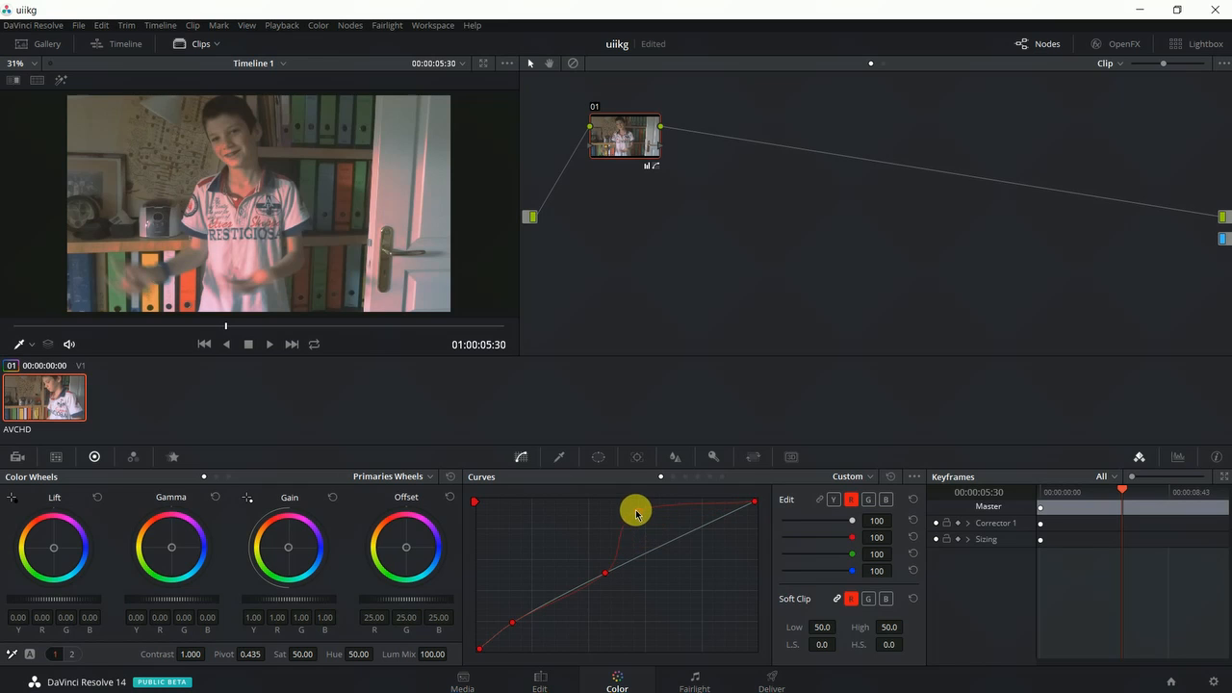
drag(635, 515, 634, 542)
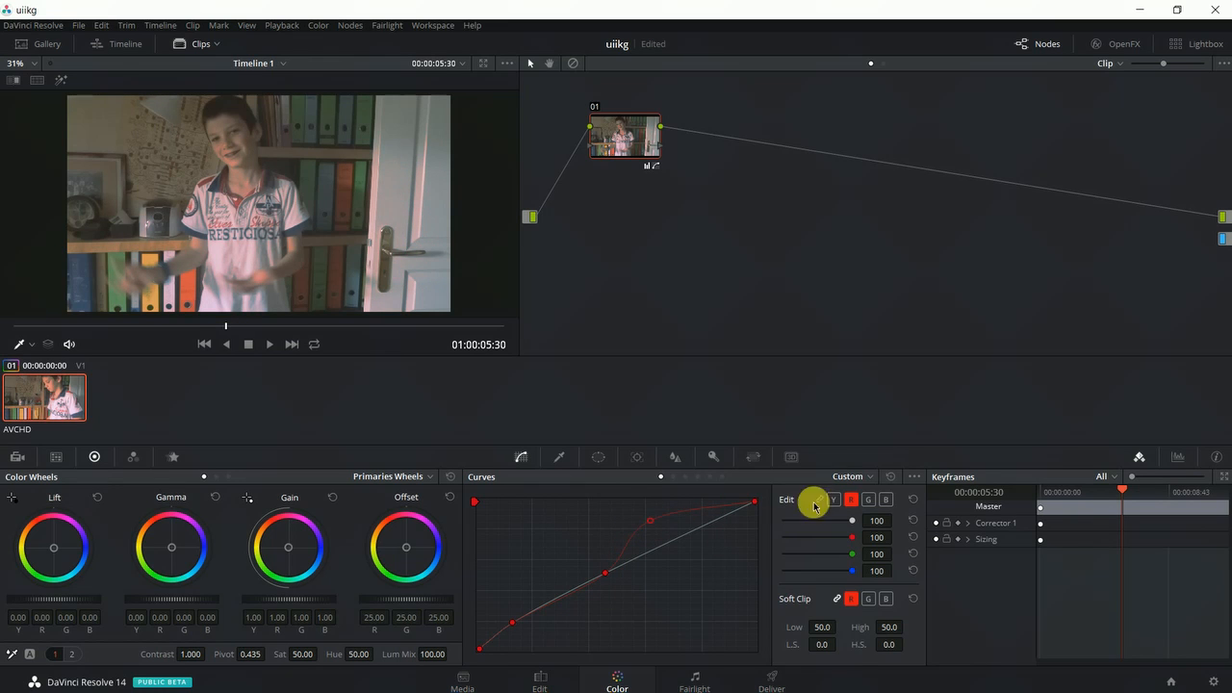
click(870, 500)
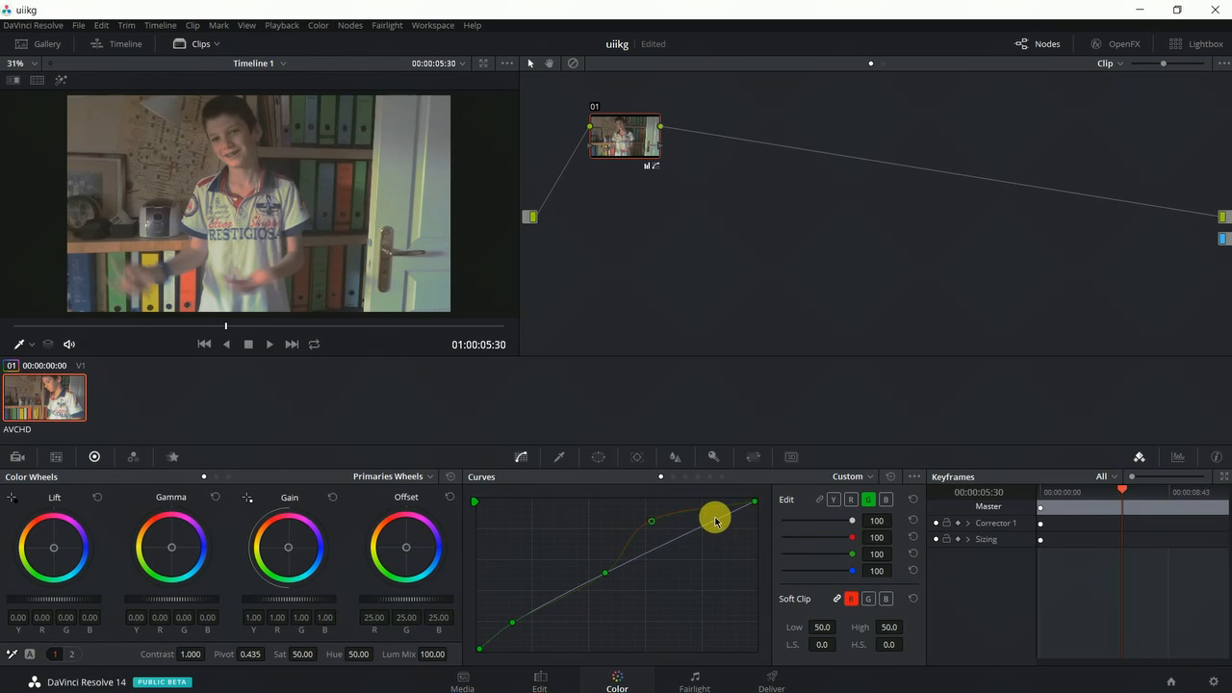
click(884, 501)
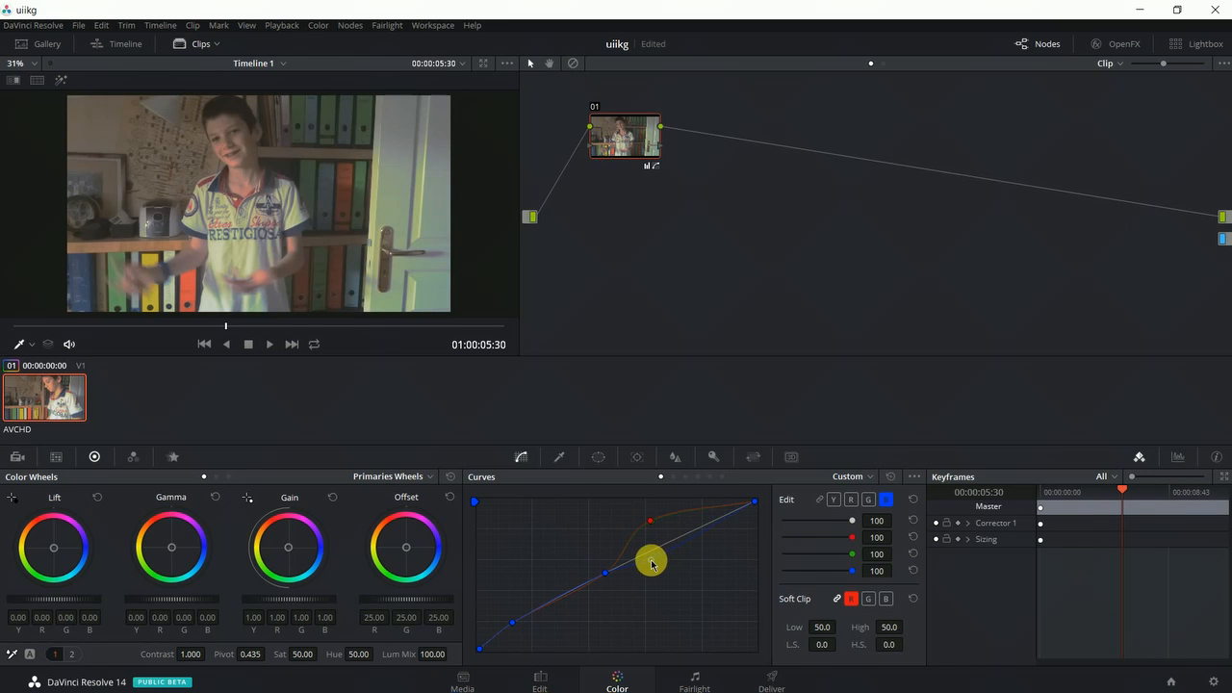
mouse_move(652, 563)
mouse_down()
mouse_move(633, 586)
mouse_move(647, 556)
mouse_move(580, 578)
mouse_move(564, 600)
mouse_move(660, 564)
mouse_move(703, 590)
mouse_move(696, 552)
mouse_move(667, 547)
mouse_move(653, 526)
mouse_move(655, 542)
mouse_up()
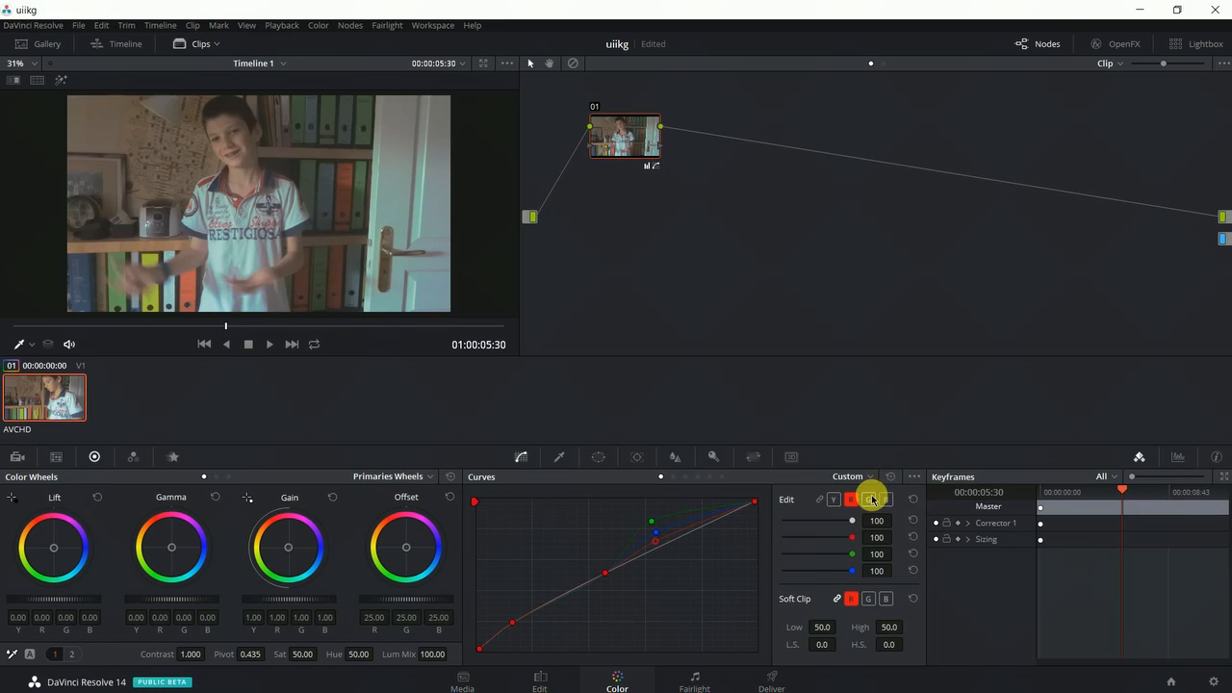
Pull a lower point of the green curve well below the diagonal, and copy the green curve to red.
click(864, 501)
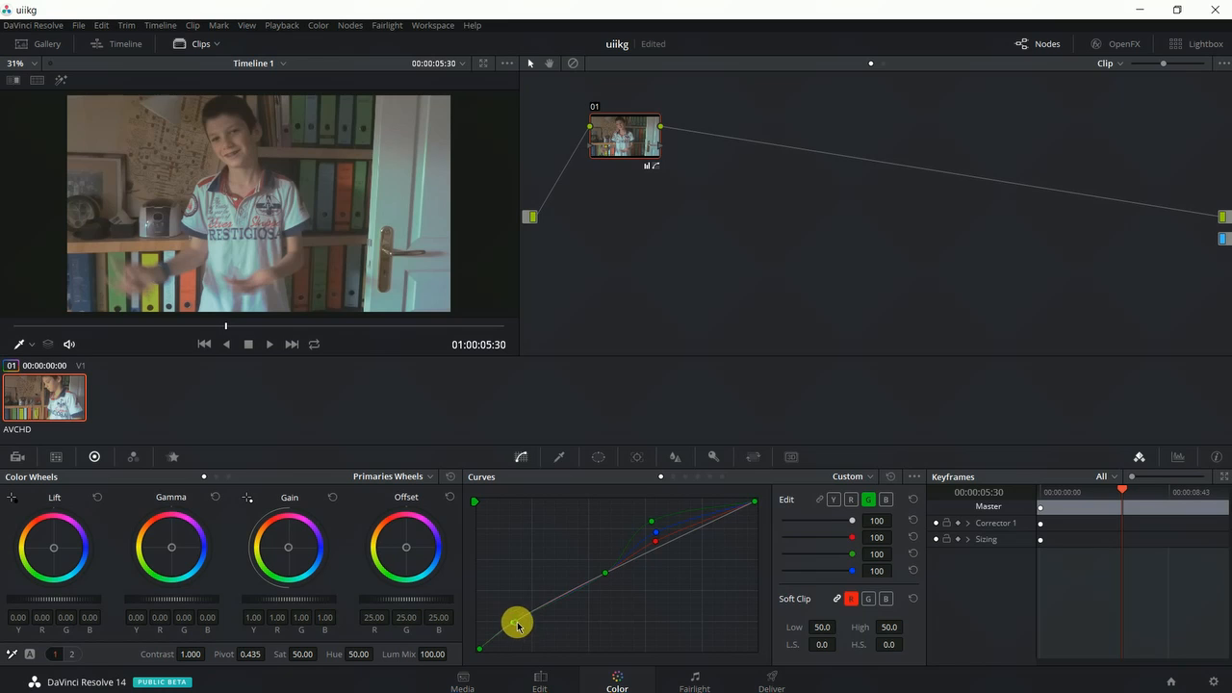
drag(517, 622, 594, 629)
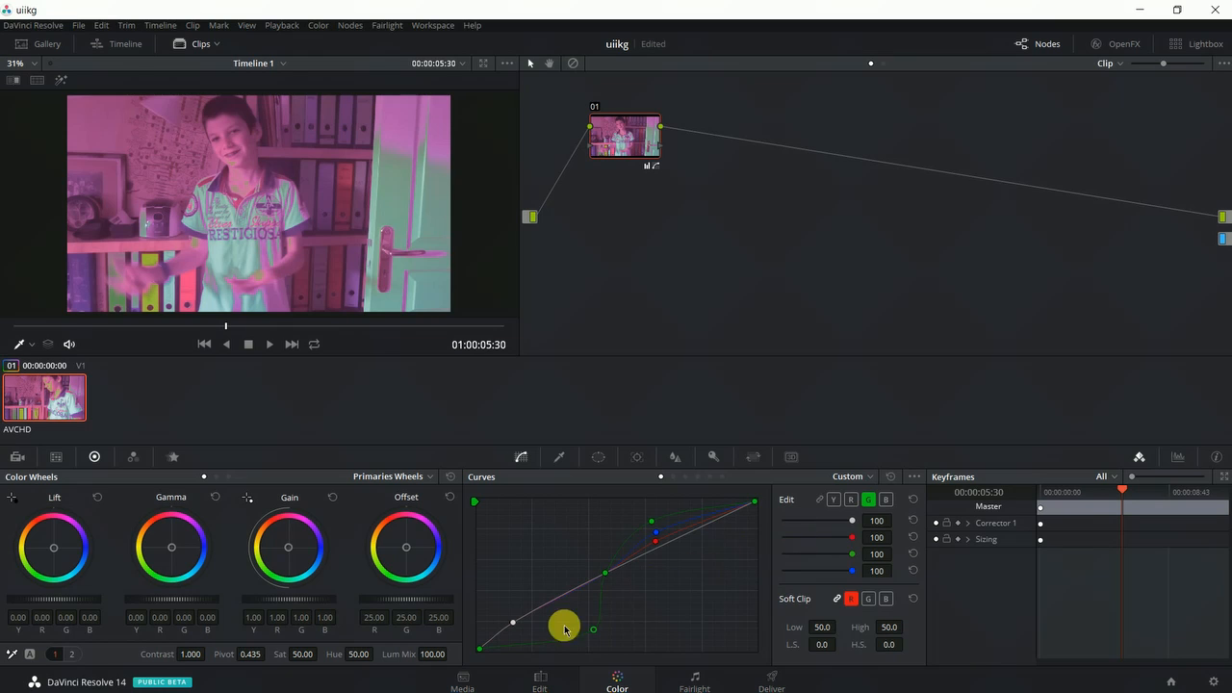
click(915, 479)
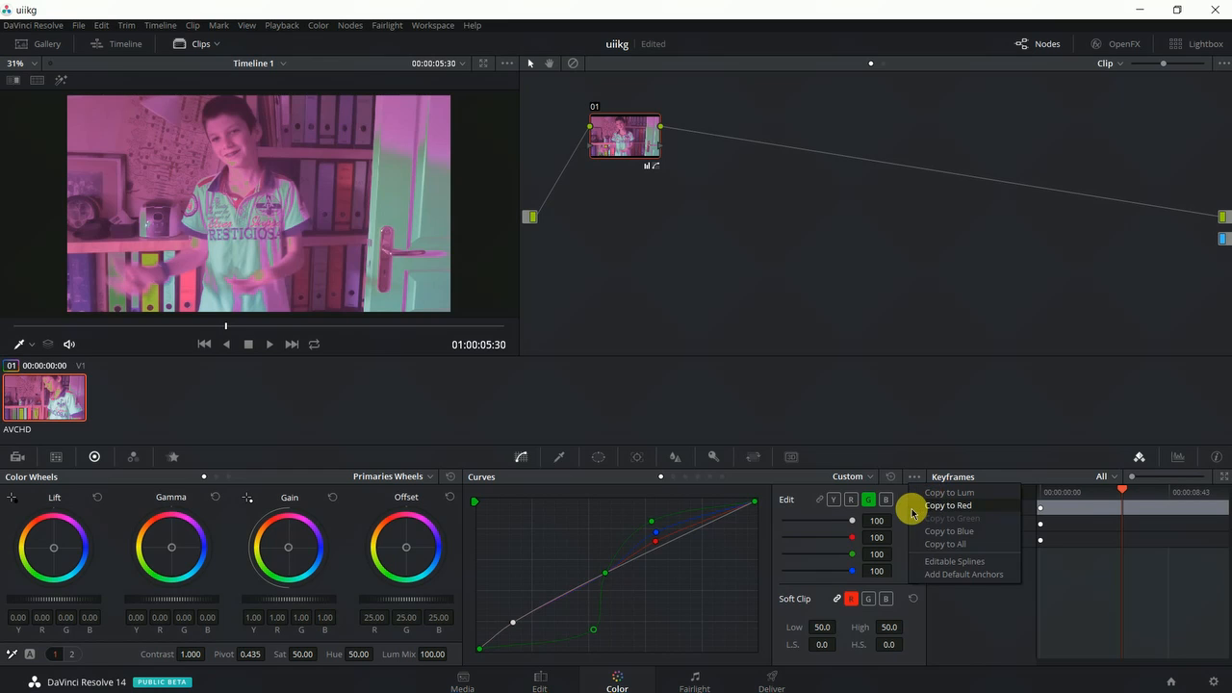
click(947, 506)
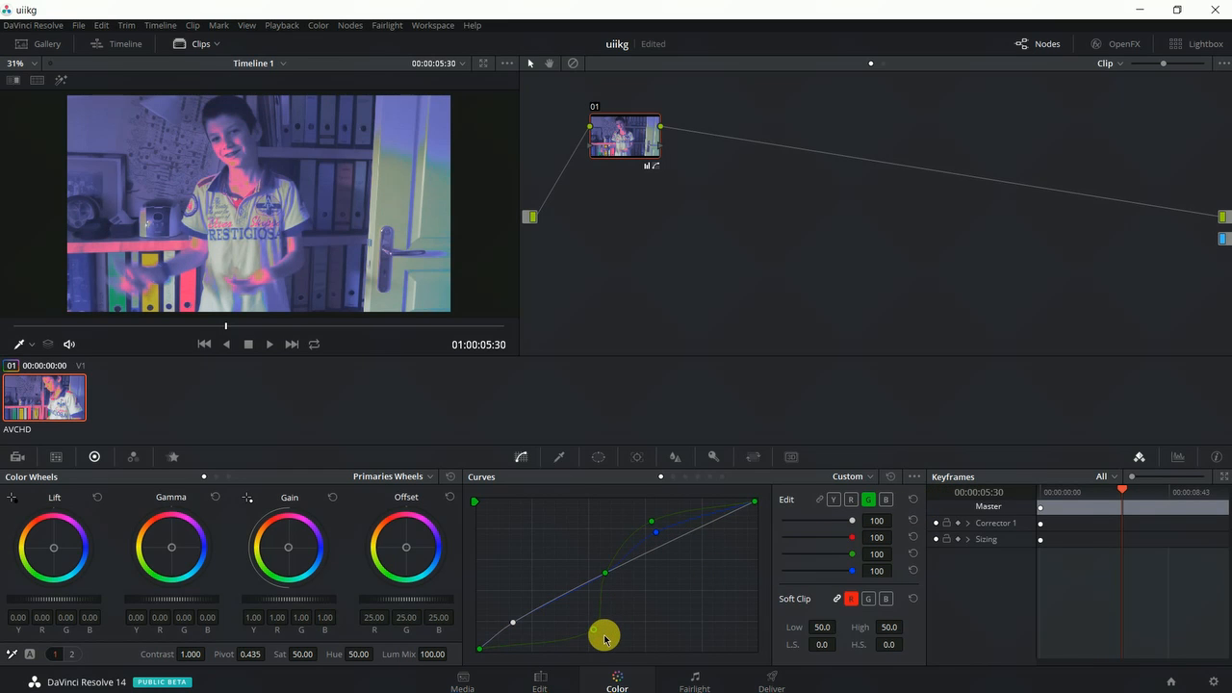
Move the green curve's lower point back up close to the diagonal.
mouse_move(593, 631)
mouse_down()
mouse_move(622, 605)
mouse_move(625, 647)
mouse_move(610, 627)
mouse_move(587, 635)
mouse_up()
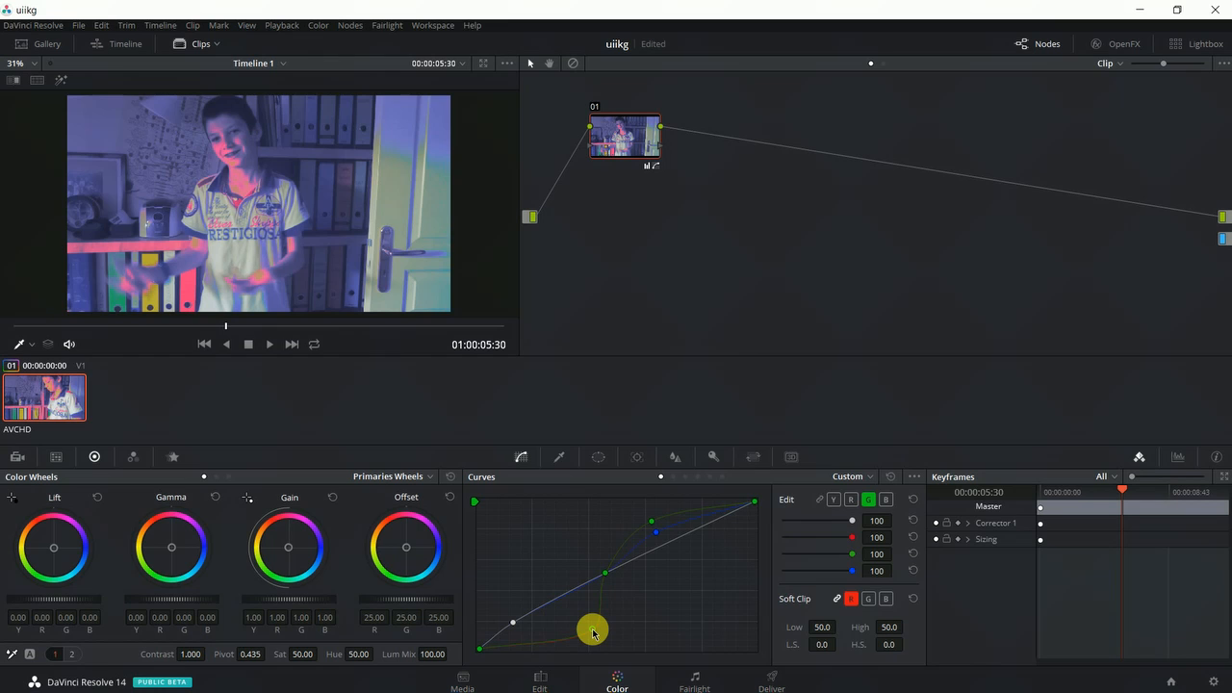
drag(592, 623, 565, 604)
click(564, 603)
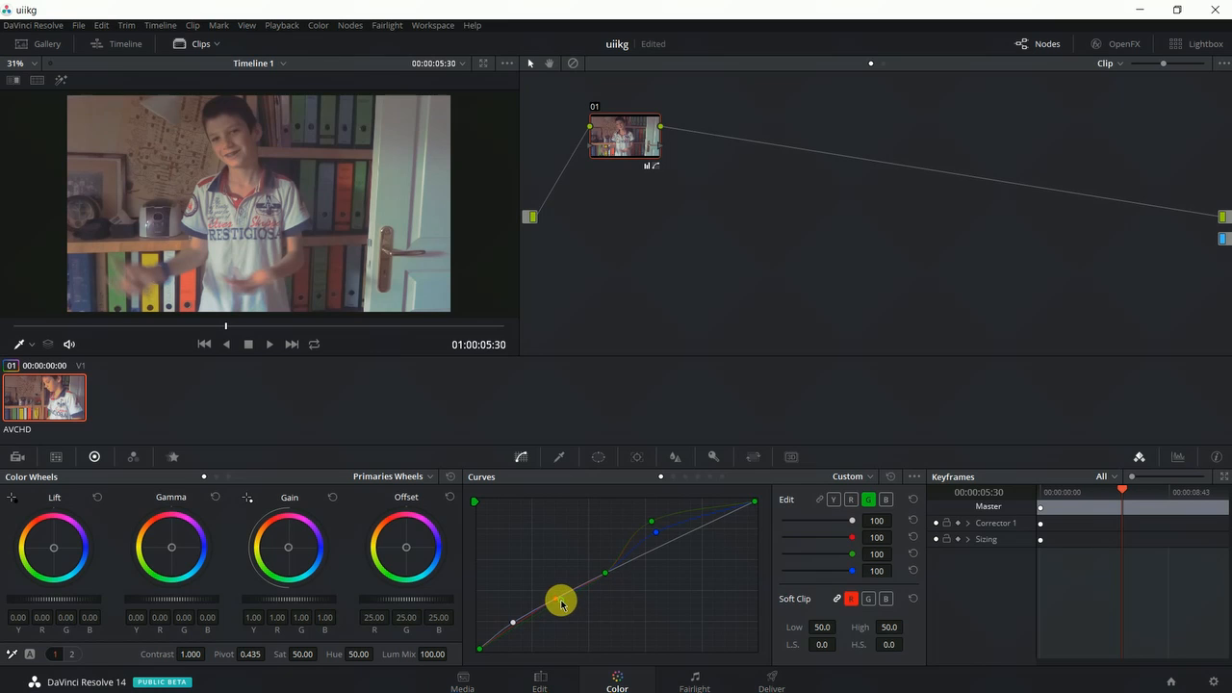
Gang the Y, R, G and B curves together again and lower their upper point to near the diagonal.
click(833, 500)
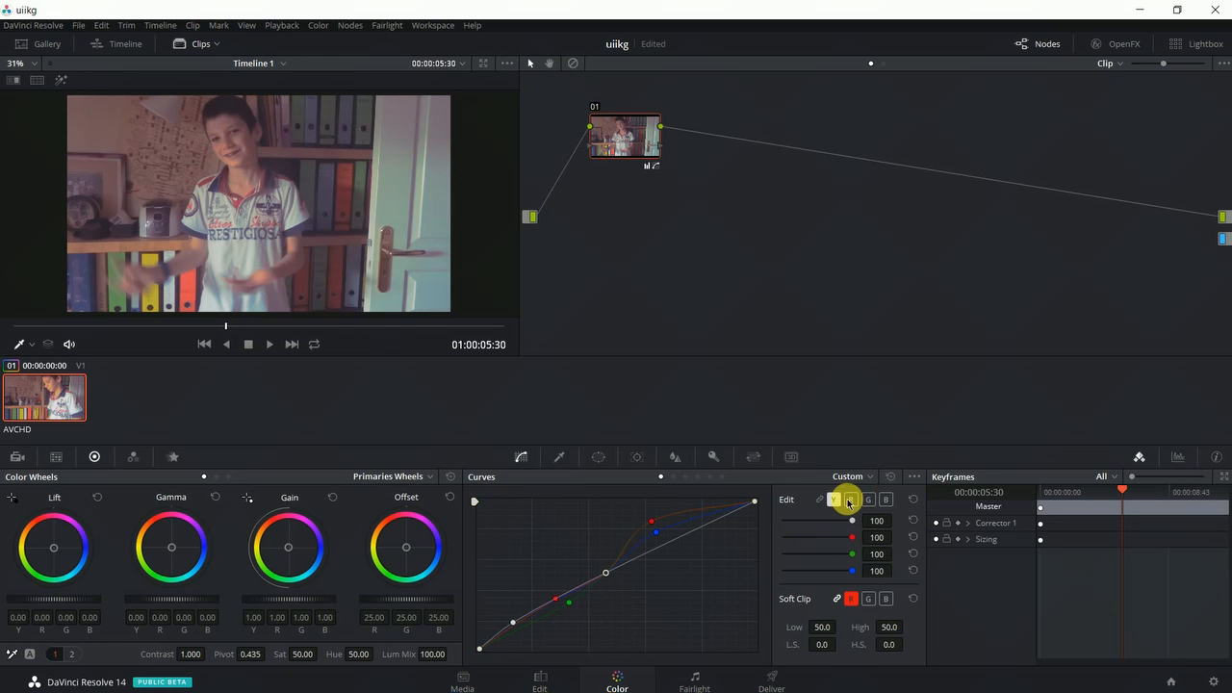
click(850, 499)
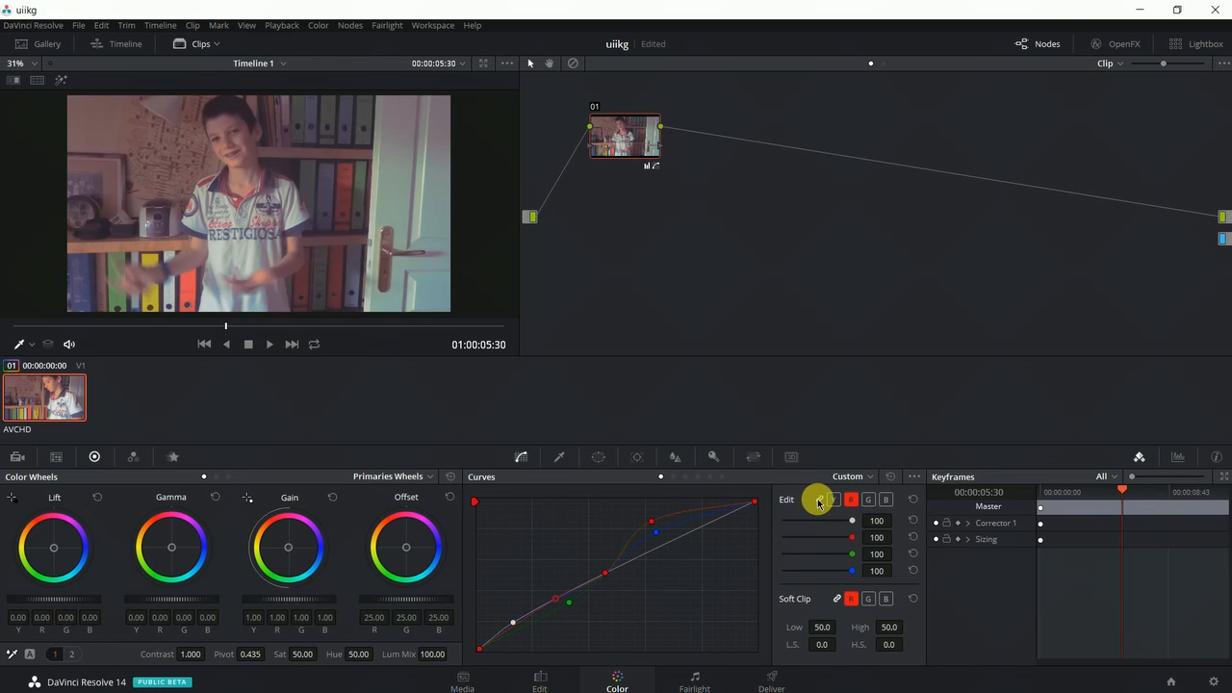
click(818, 500)
click(820, 501)
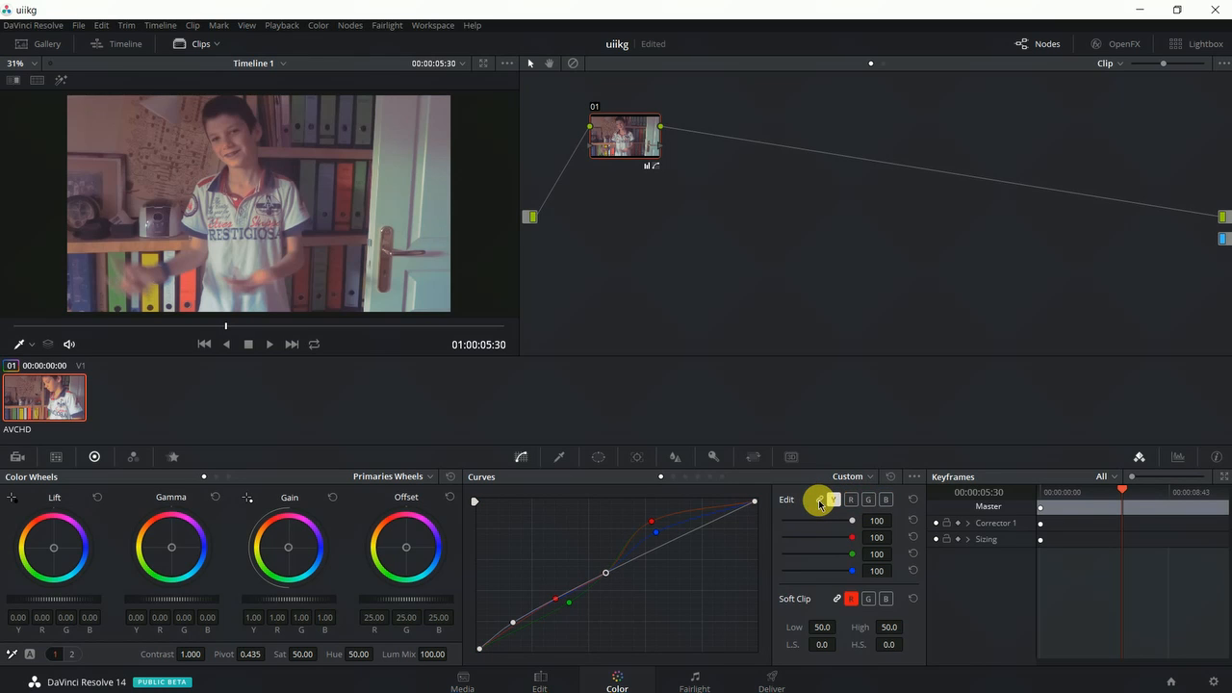
click(819, 501)
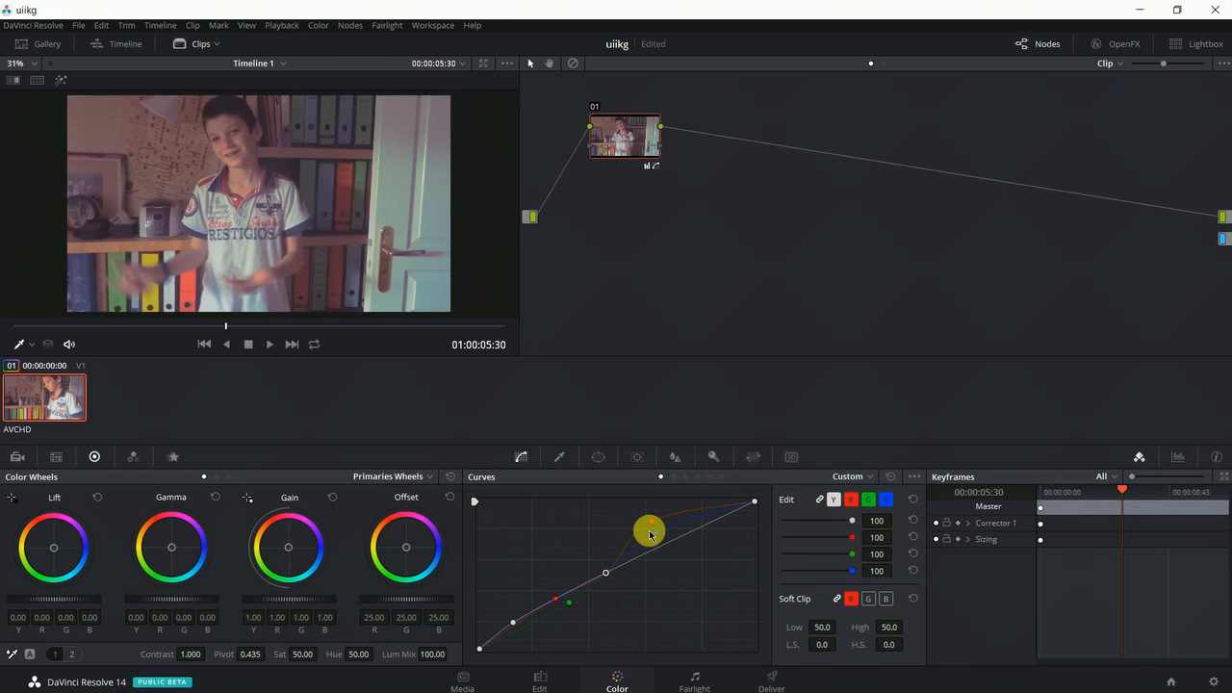
drag(657, 533, 664, 545)
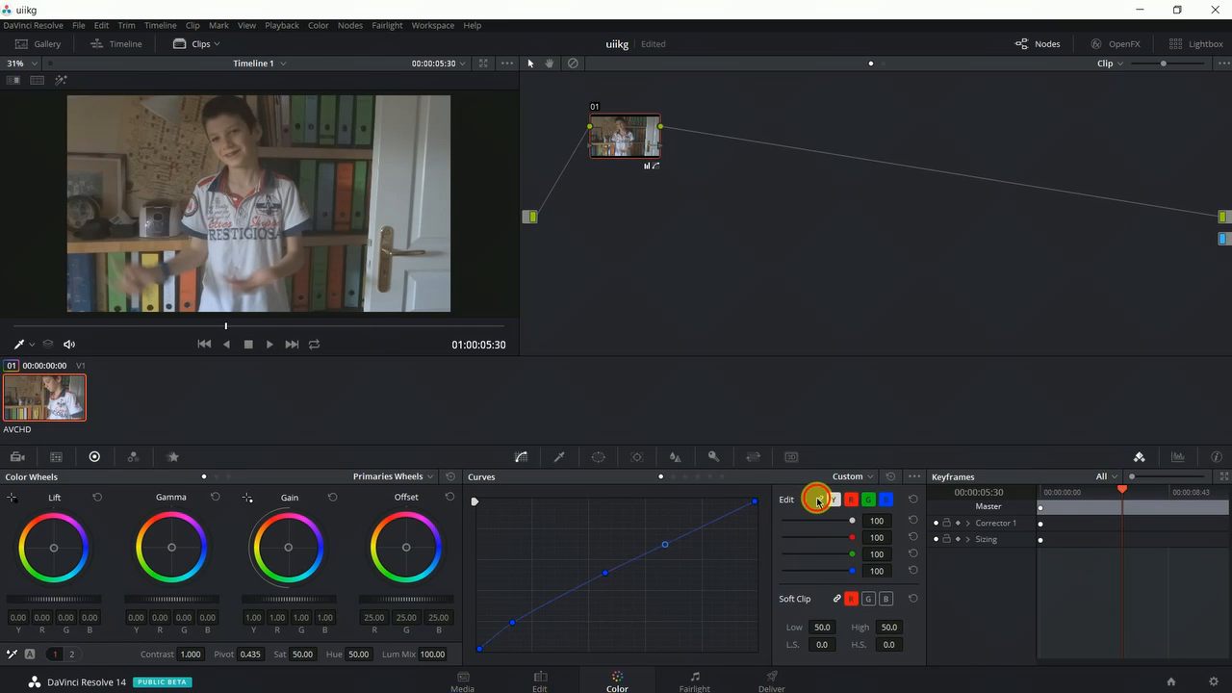
Ungang the channels and add a red curve point raised sharply just above the midtones.
click(818, 499)
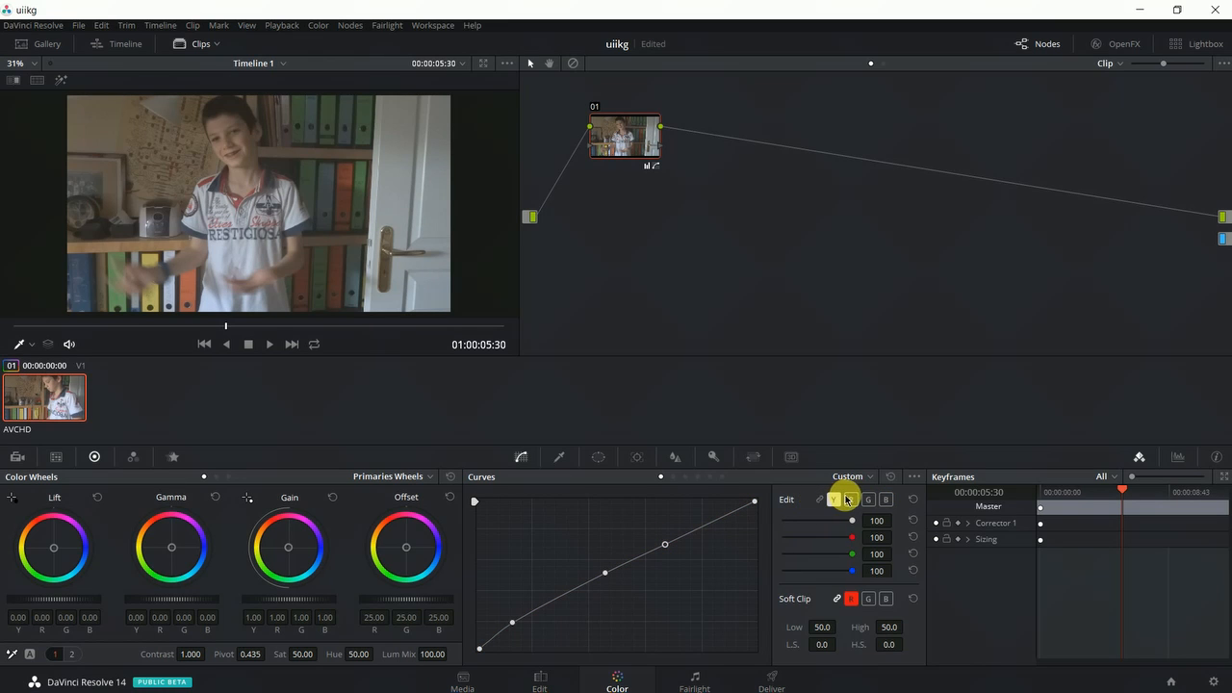
click(886, 500)
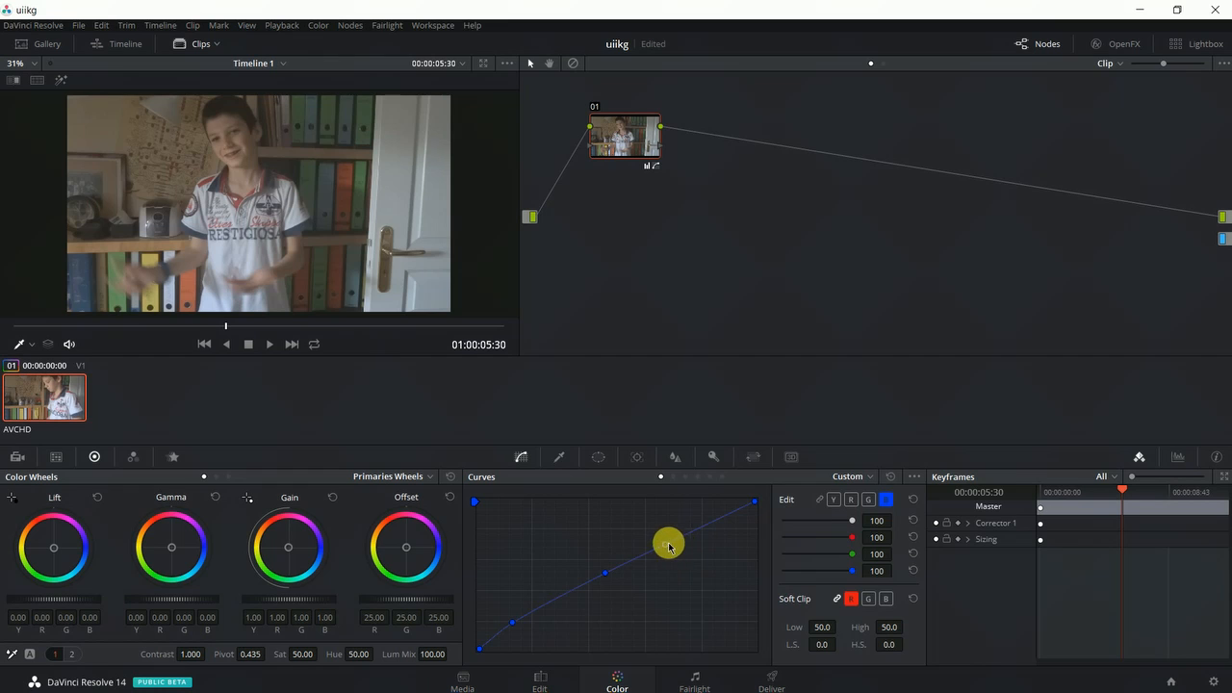
click(856, 502)
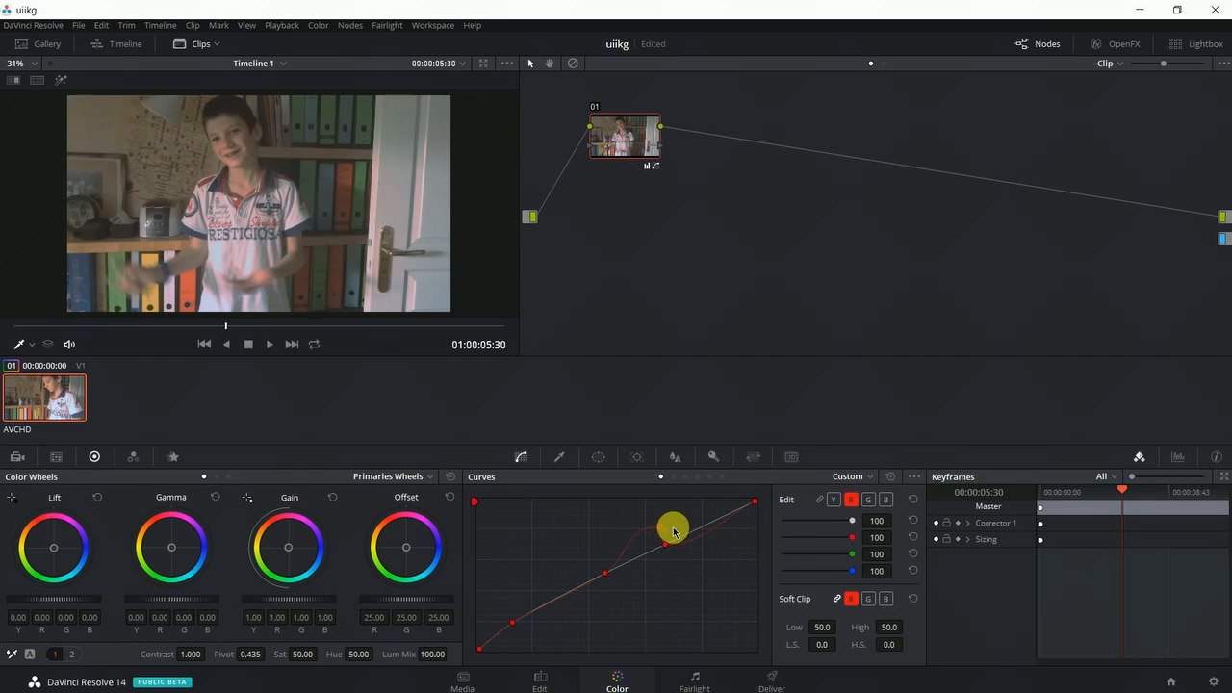
drag(673, 530, 568, 524)
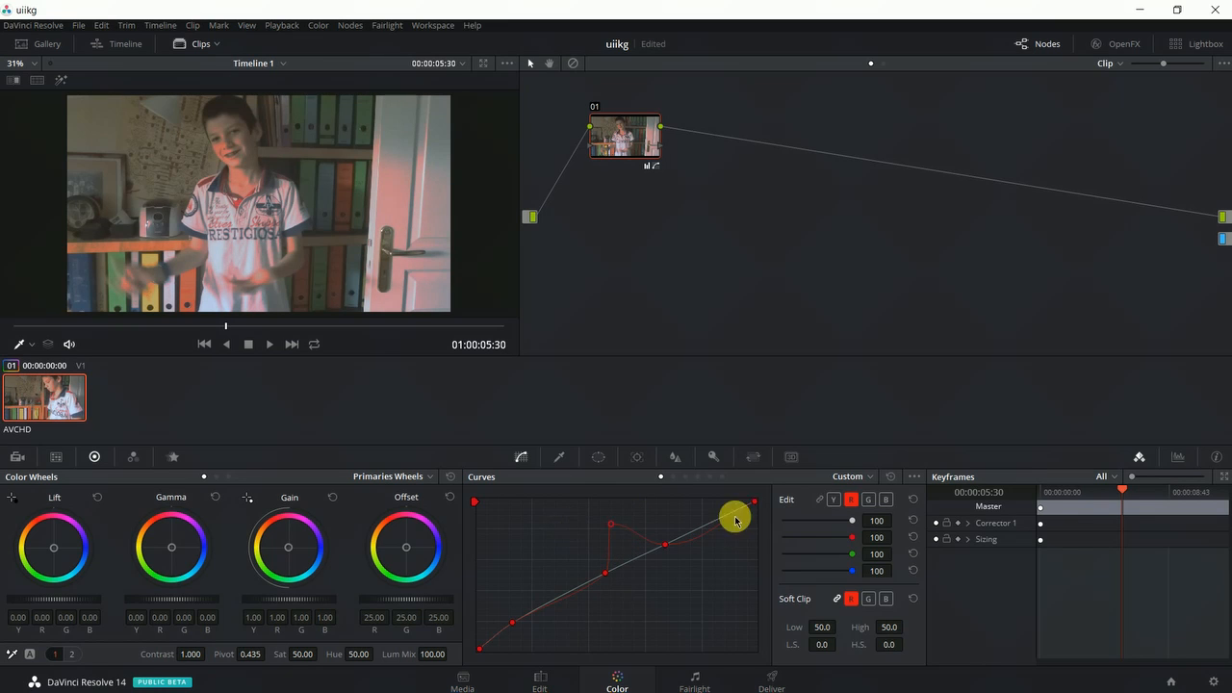
Add a point to the blue curve and place it slightly above the diagonal in the upper midtones.
click(886, 499)
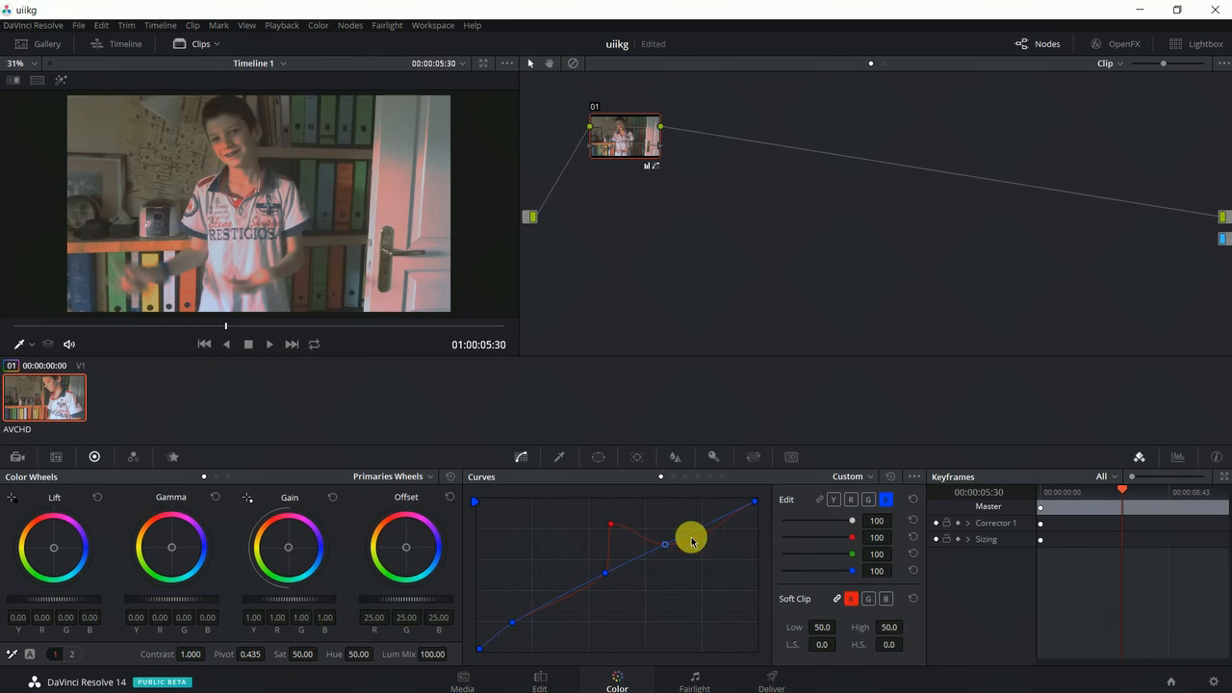
click(664, 549)
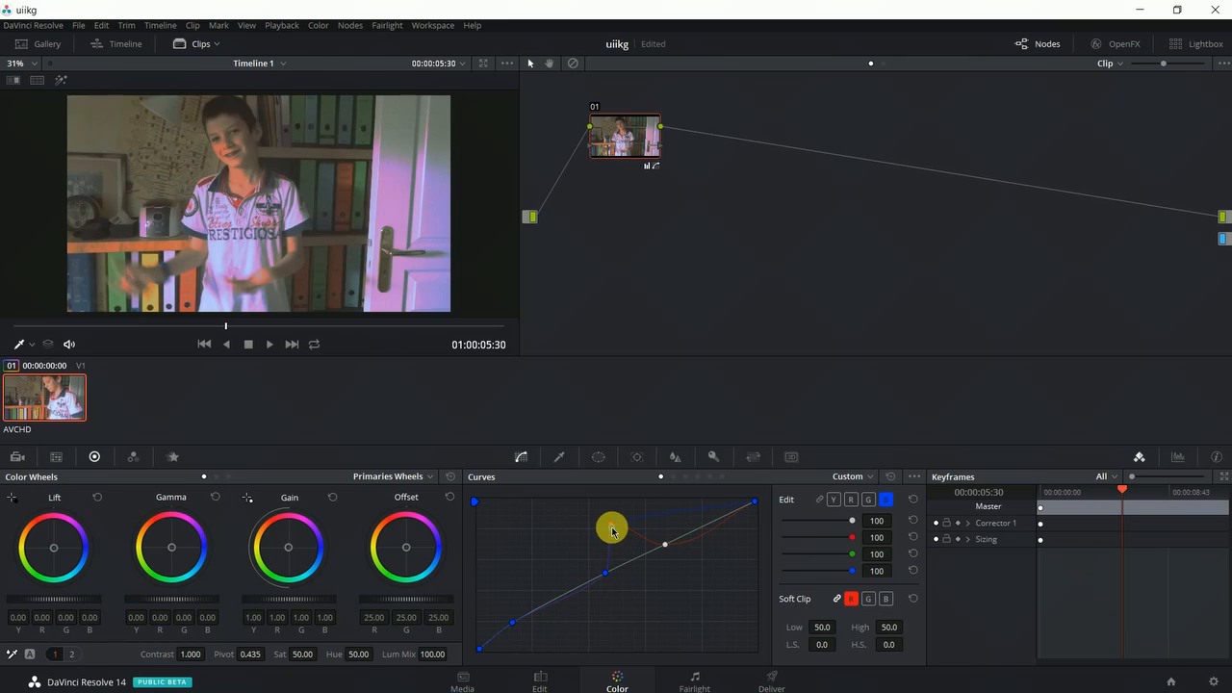
drag(655, 537, 681, 532)
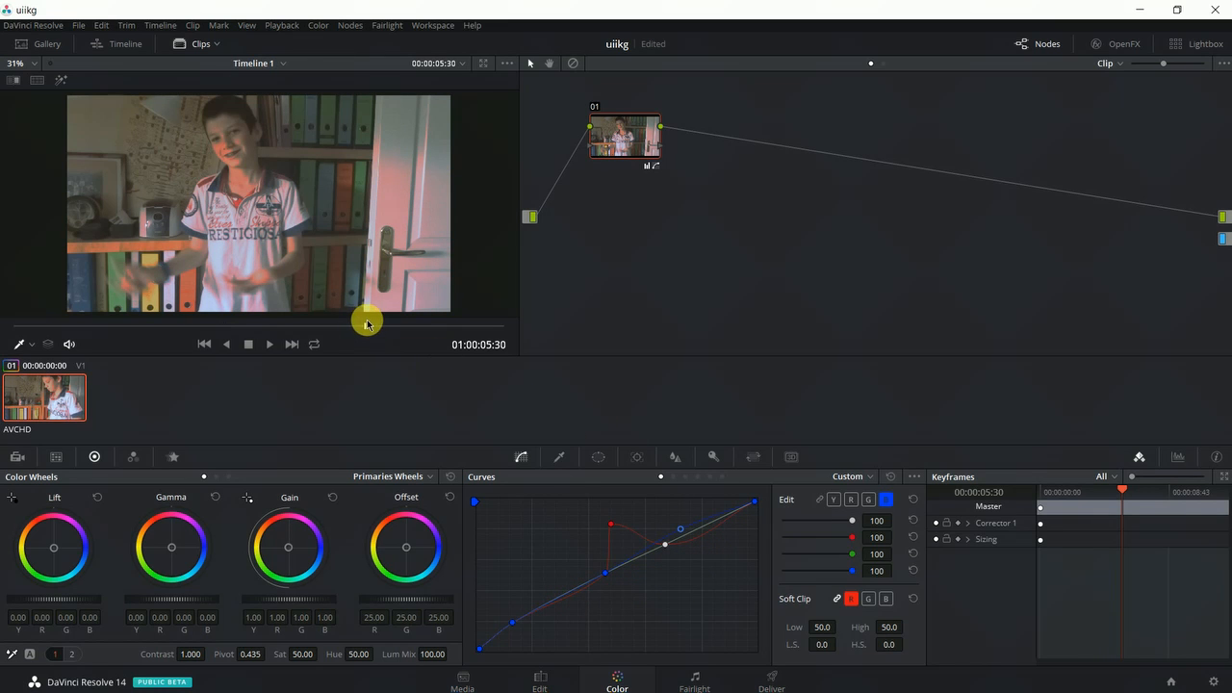
Move the playhead to the start of the clip and toggle the bypass of all grades.
drag(366, 323, 164, 319)
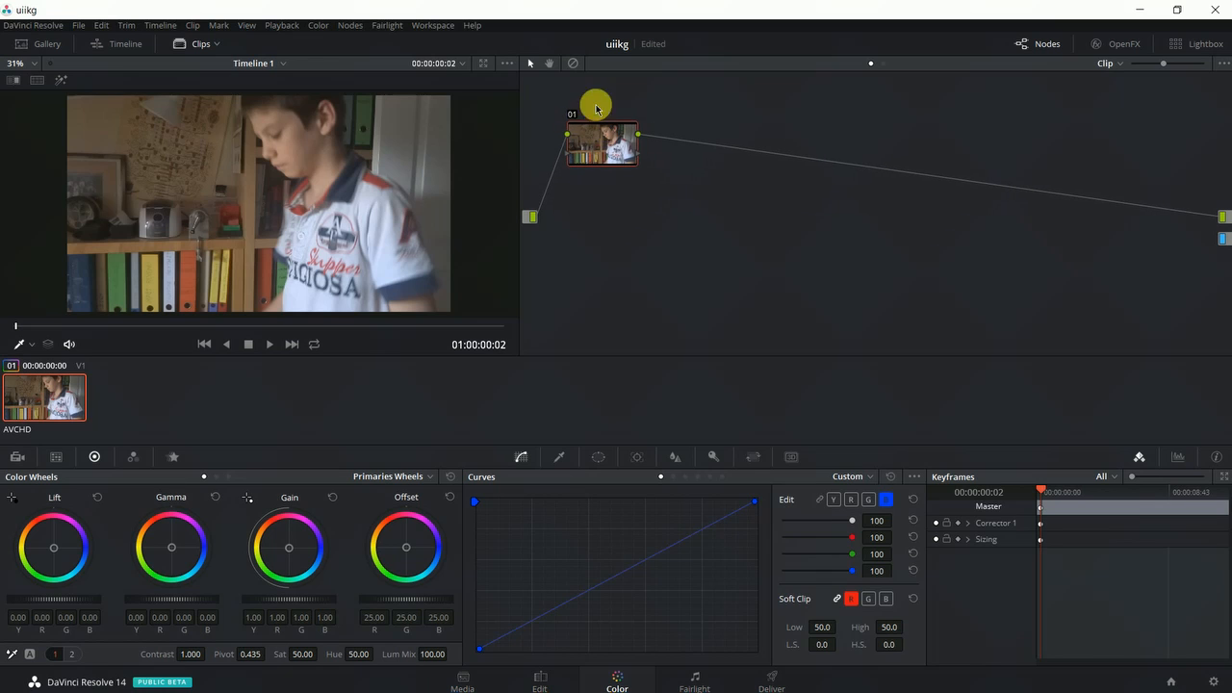
click(573, 64)
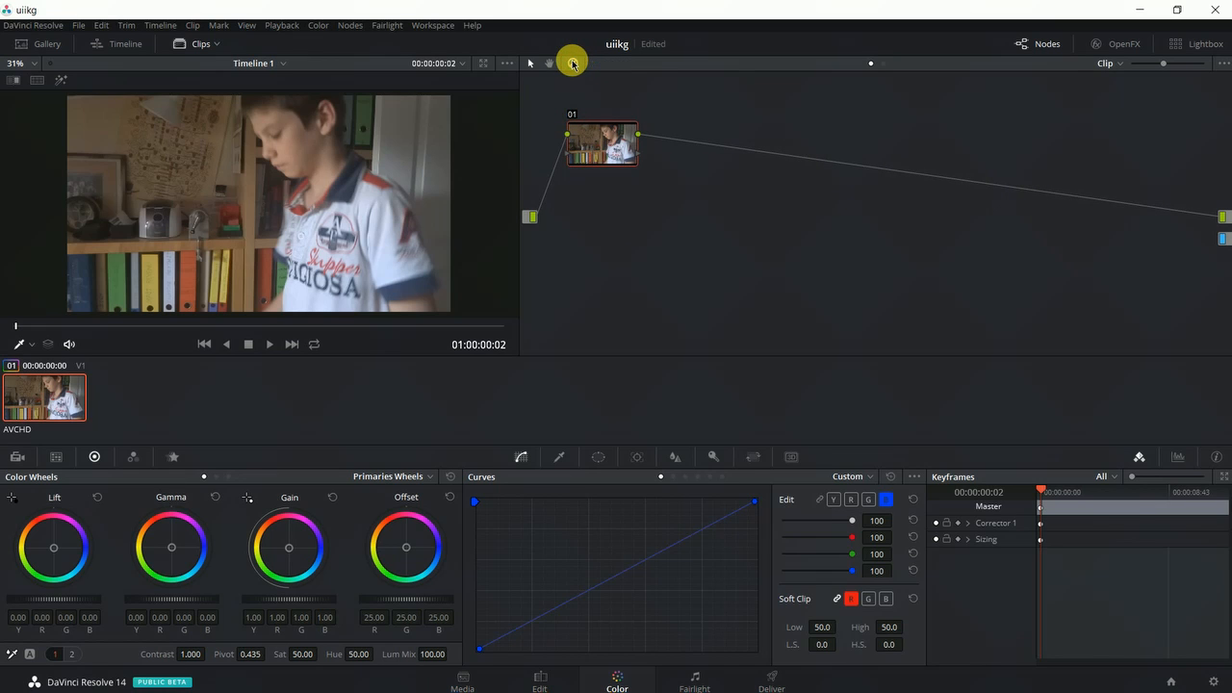